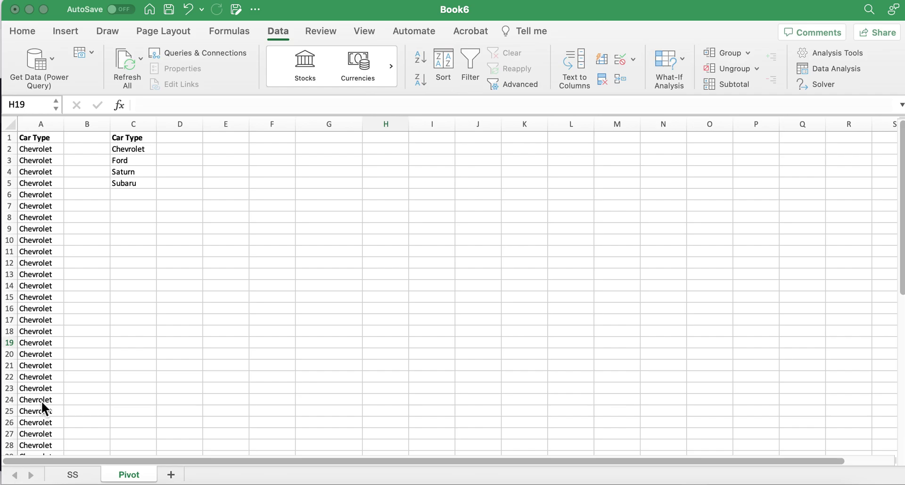
# Examine the full car type list in column A and the list of distinct types in column C
pyautogui.scroll(-13, 42, 403)
pyautogui.scroll(4, 41, 400)
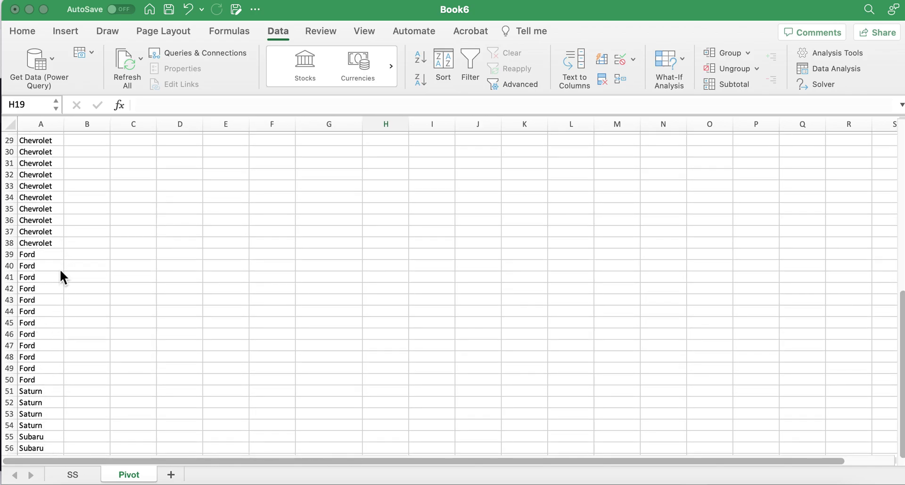
pyautogui.scroll(10, 142, 181)
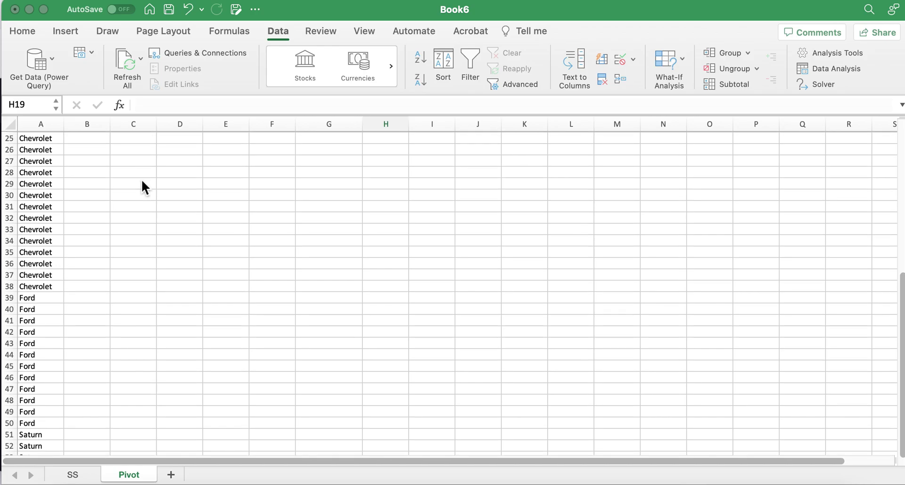
pyautogui.scroll(-1, 139, 150)
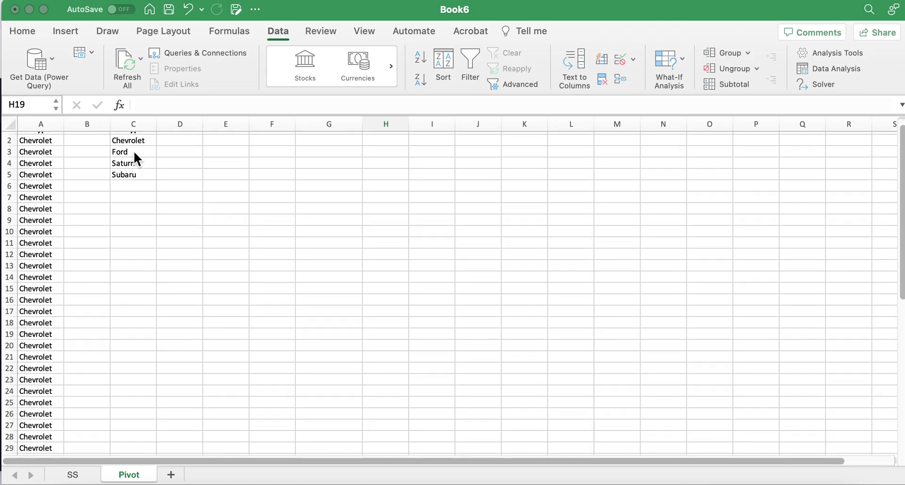
pyautogui.scroll(1, 134, 151)
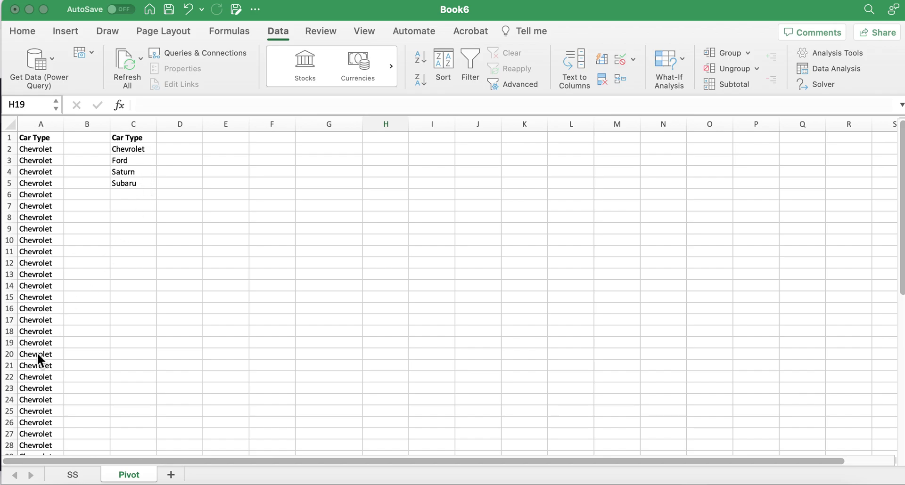
pyautogui.scroll(-8, 36, 352)
pyautogui.scroll(-1, 37, 353)
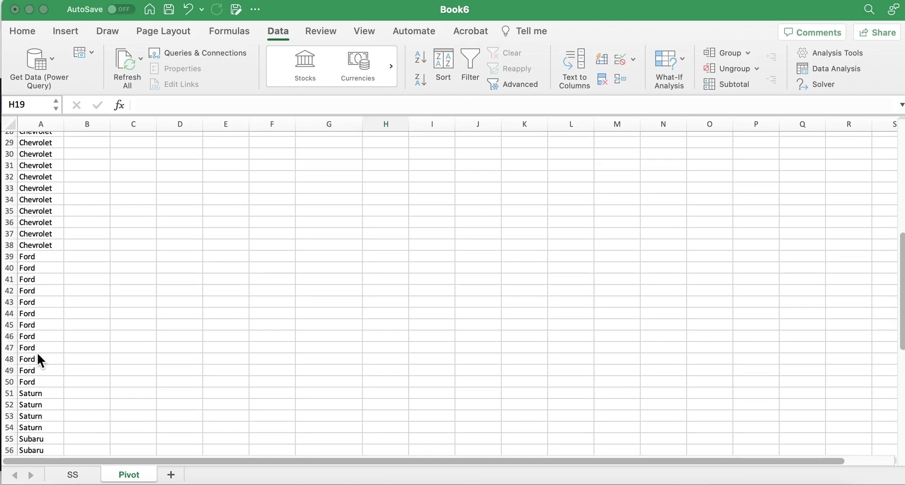
pyautogui.scroll(-1, 36, 353)
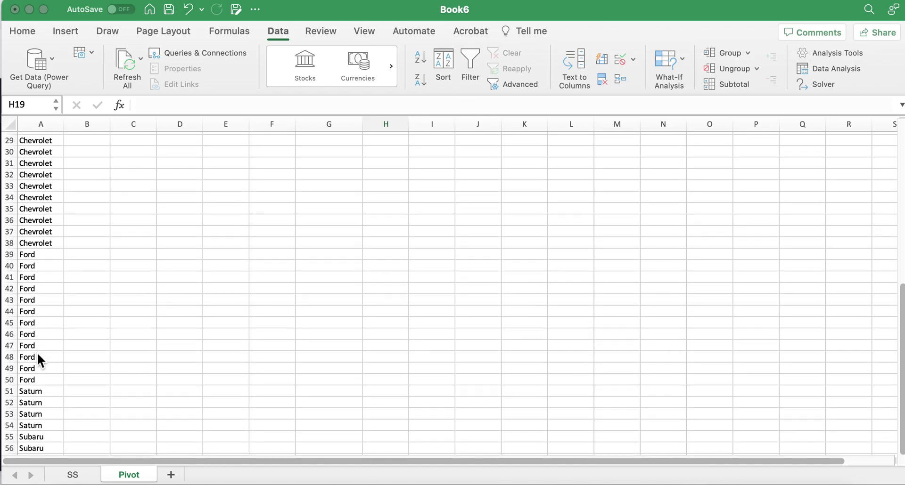
pyautogui.scroll(9, 199, 258)
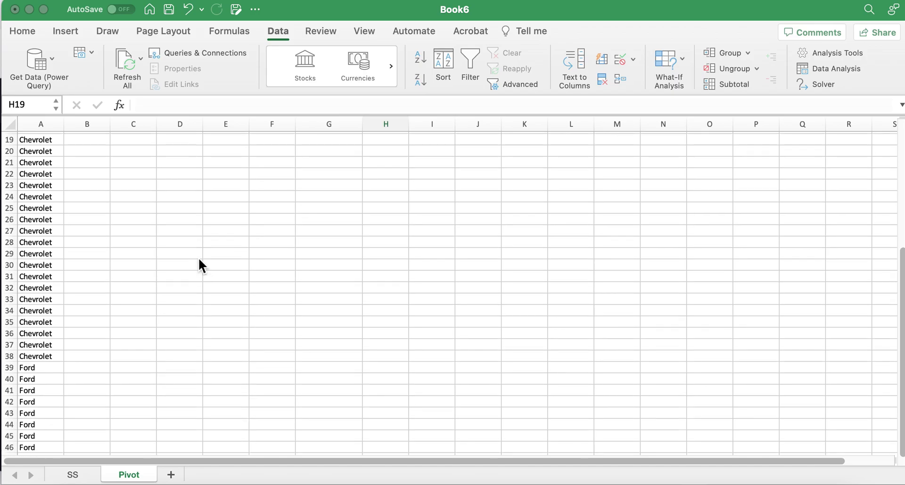
pyautogui.scroll(1, 197, 253)
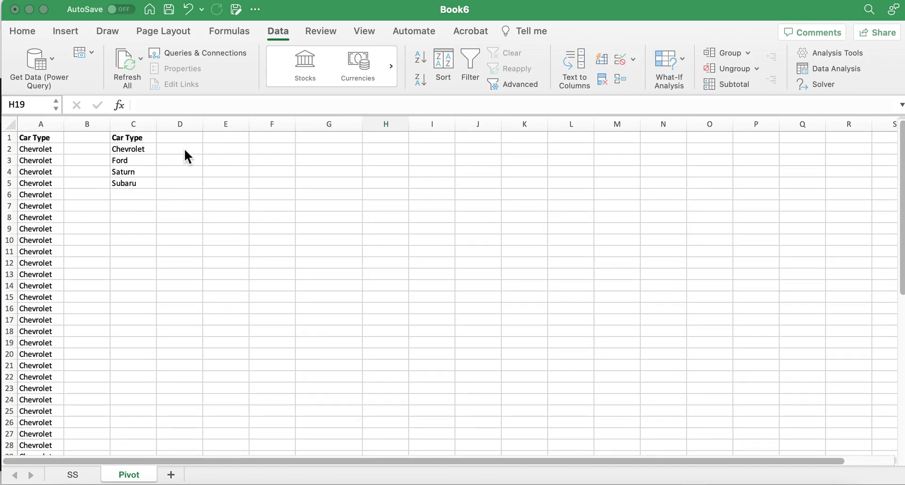
# Copy the entire Car Type column A into the empty column B
pyautogui.click(183, 148)
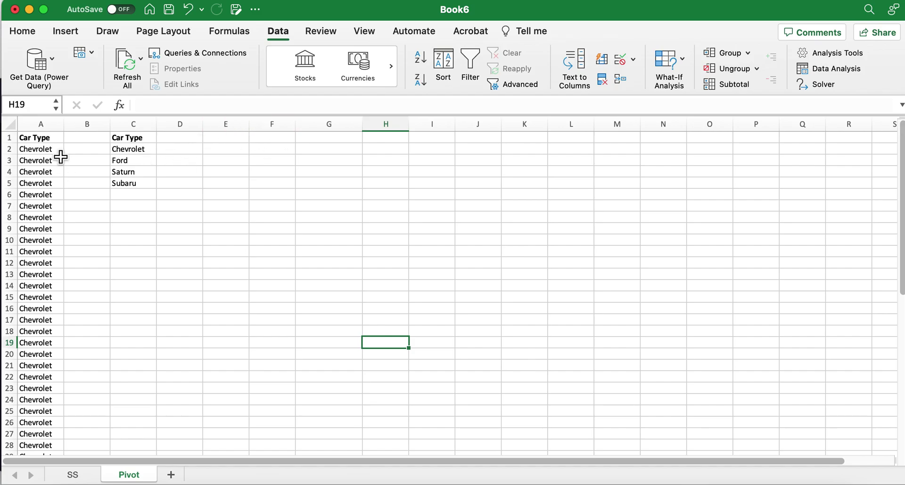
pyautogui.click(45, 132)
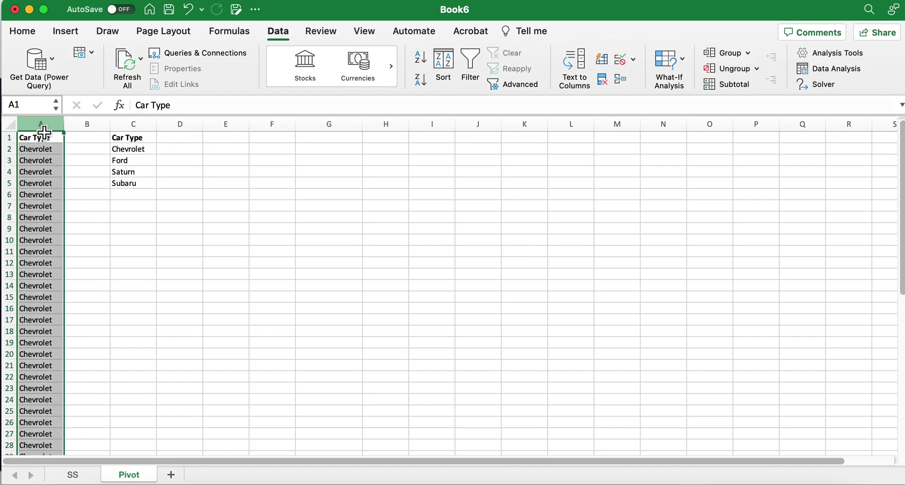
pyautogui.press('super+c')
pyautogui.click(86, 122)
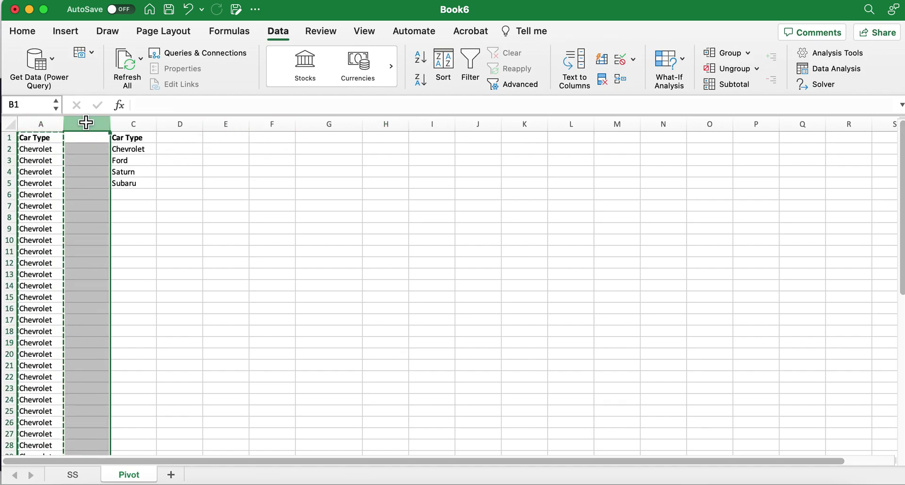
pyautogui.press('super+v')
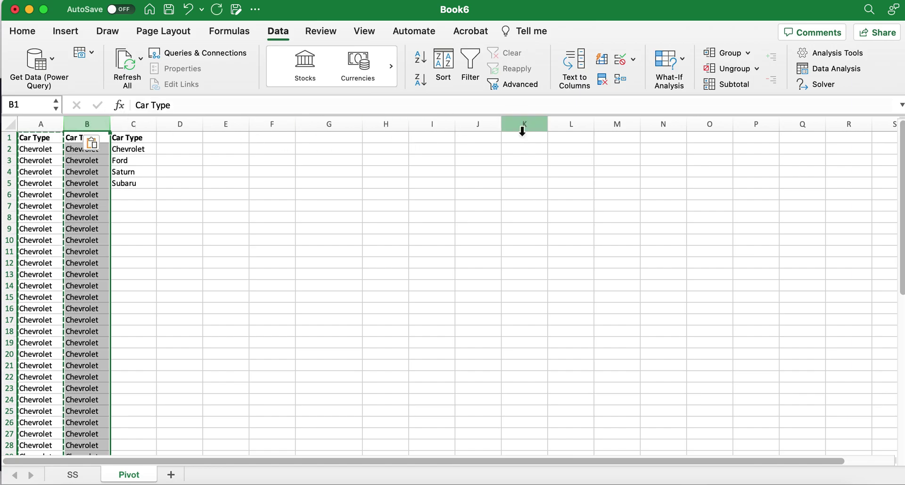
# Remove duplicates from column B only, continuing with the current selection and treating Car Type as the header
pyautogui.click(604, 81)
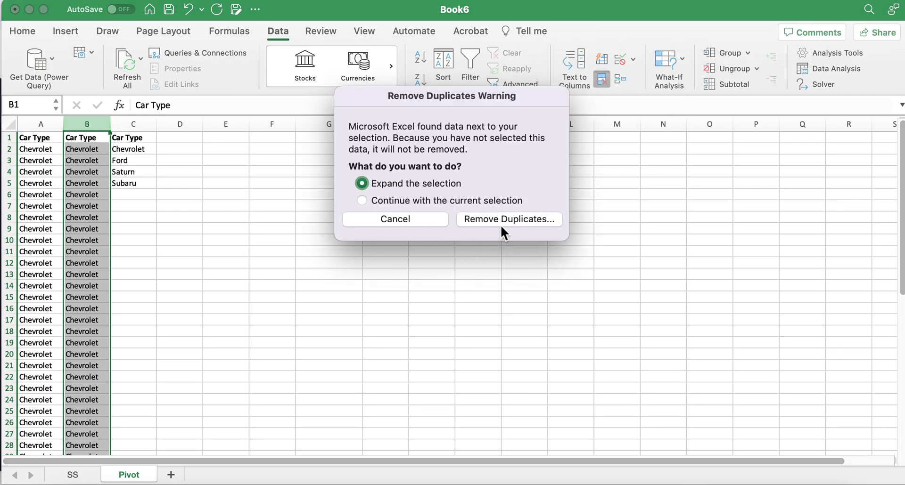
pyautogui.click(356, 208)
pyautogui.click(361, 201)
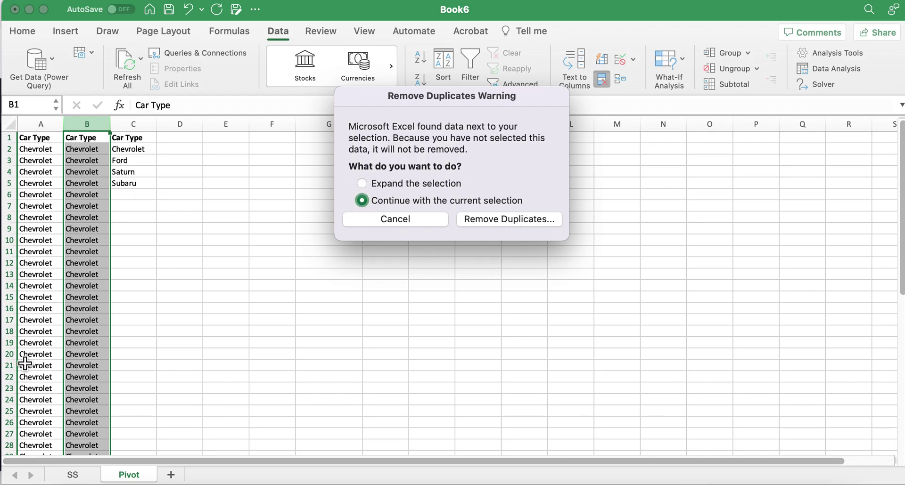
pyautogui.click(509, 222)
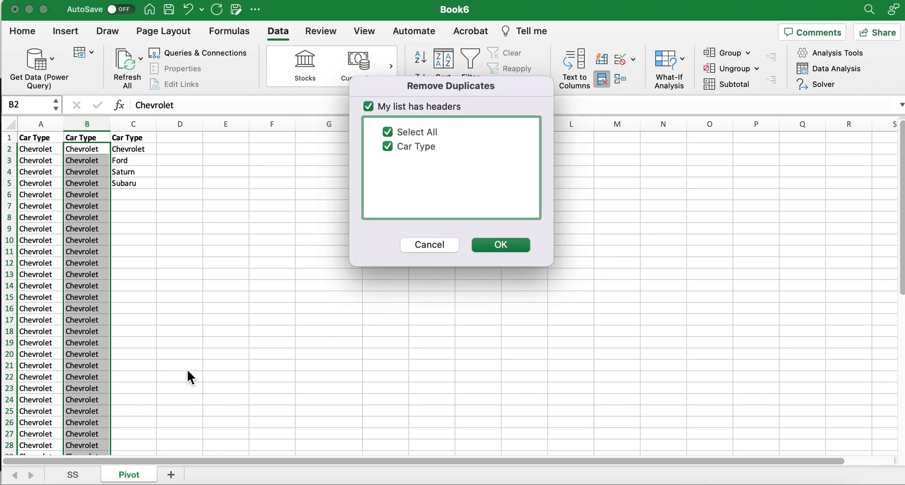
pyautogui.click(511, 247)
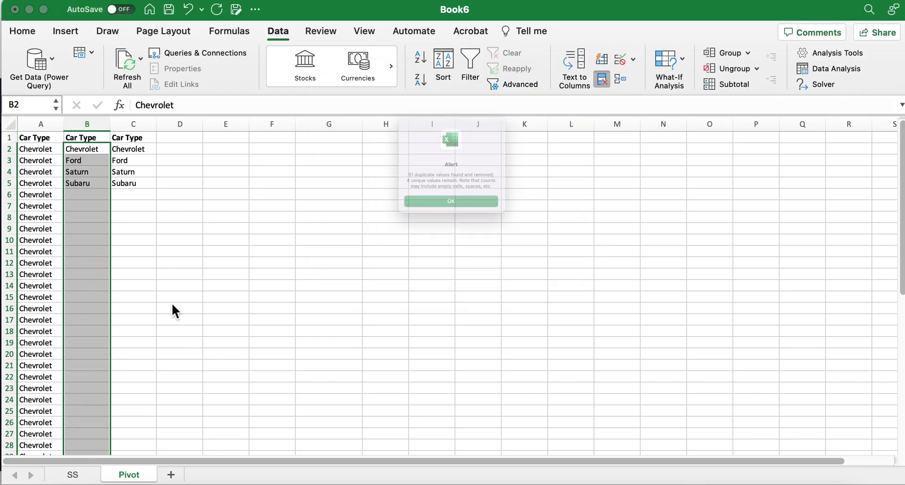
pyautogui.click(434, 230)
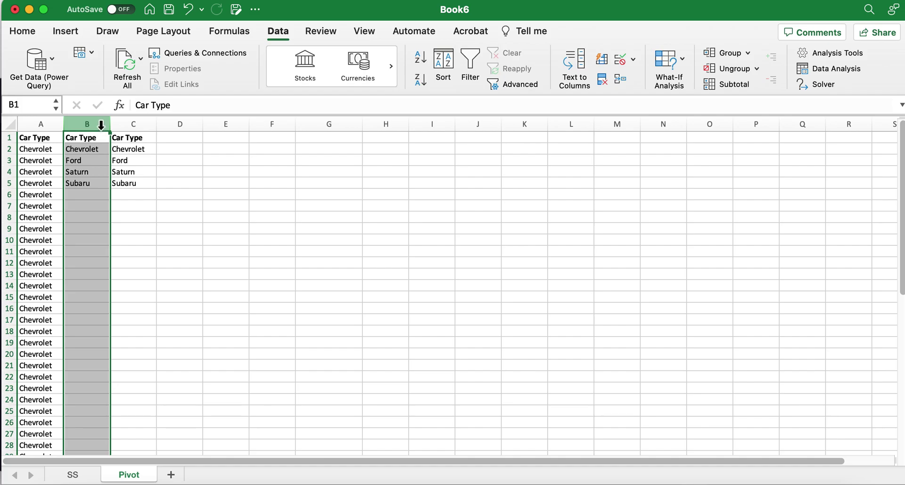
# Delete the whole column B, the deduplicated copy, so that the distinct car type list moves next to column A
pyautogui.write('v')
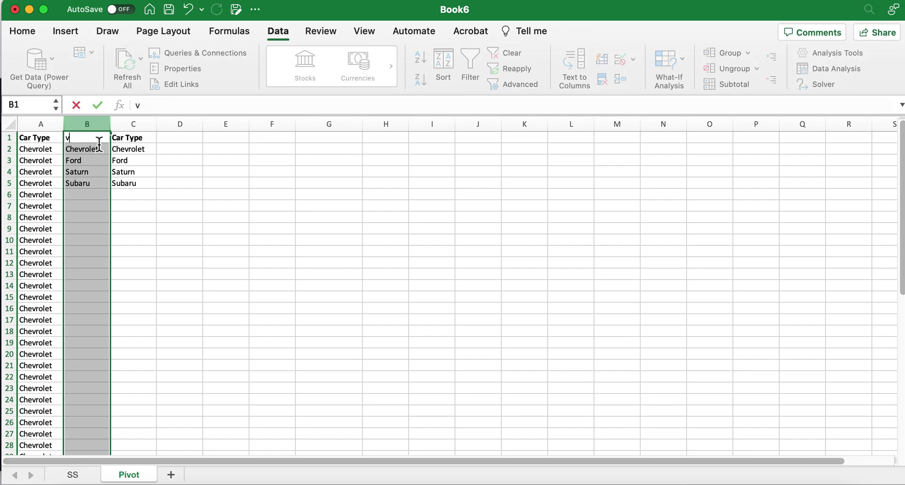
pyautogui.click(133, 217)
pyautogui.click(99, 128)
pyautogui.rightClick(95, 126)
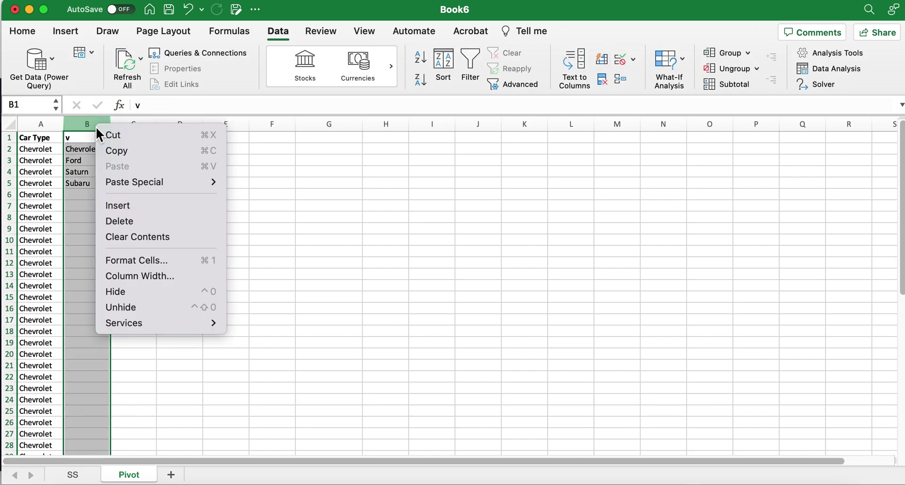
pyautogui.click(170, 222)
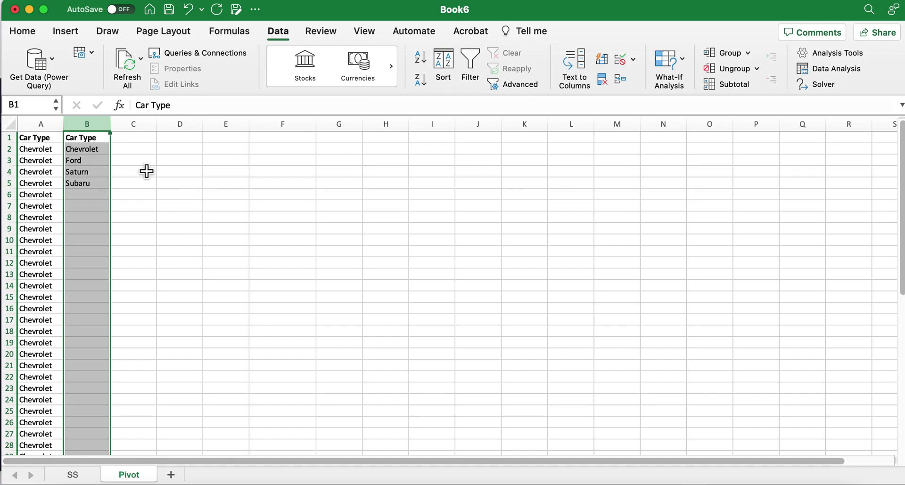
# Start a COUNTIF formula in C2 and check which rows of column A hold the car type data
pyautogui.click(151, 154)
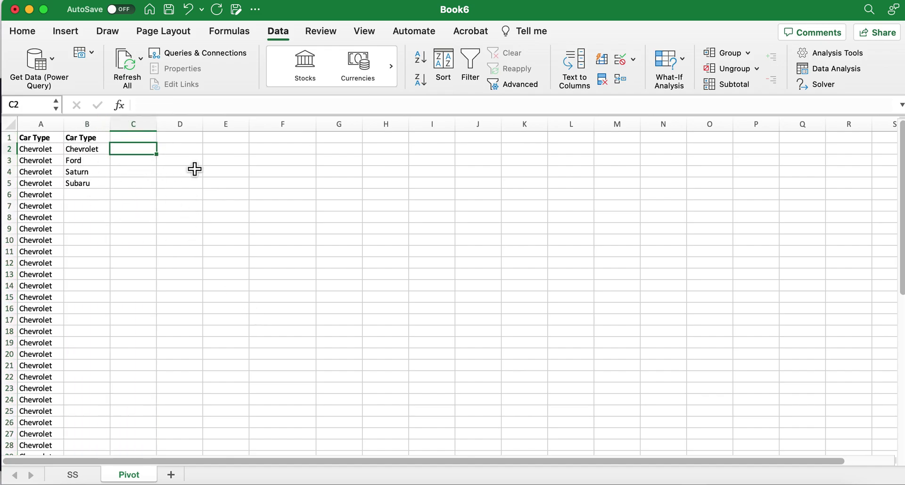
pyautogui.write('=cou')
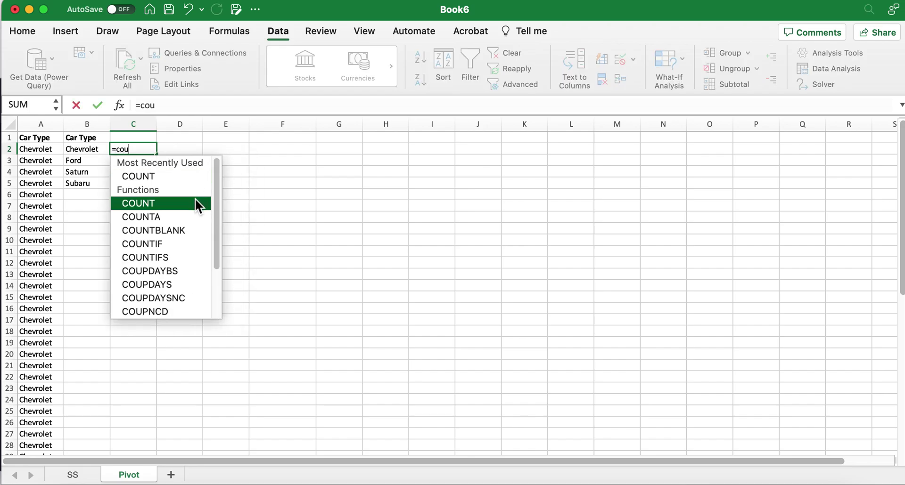
pyautogui.doubleClick(190, 242)
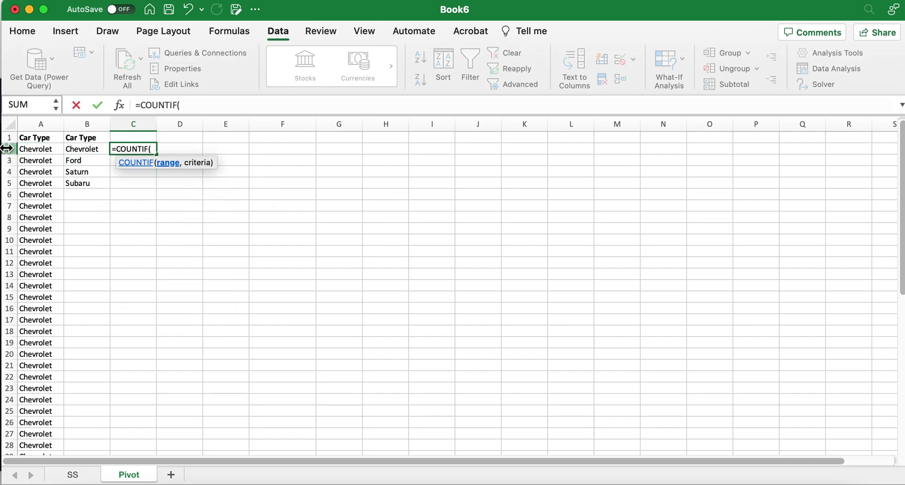
pyautogui.scroll(-5, 39, 302)
pyautogui.scroll(-5, 39, 302)
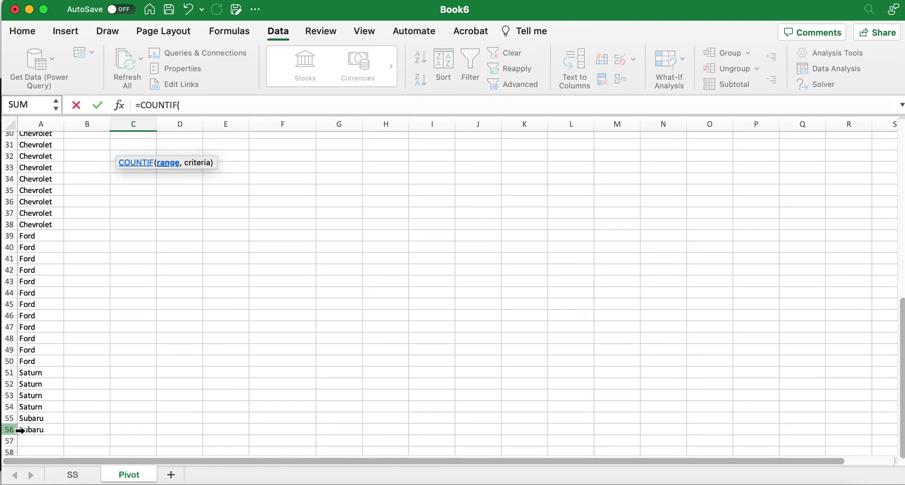
pyautogui.scroll(10, 70, 251)
pyautogui.scroll(-1, 54, 175)
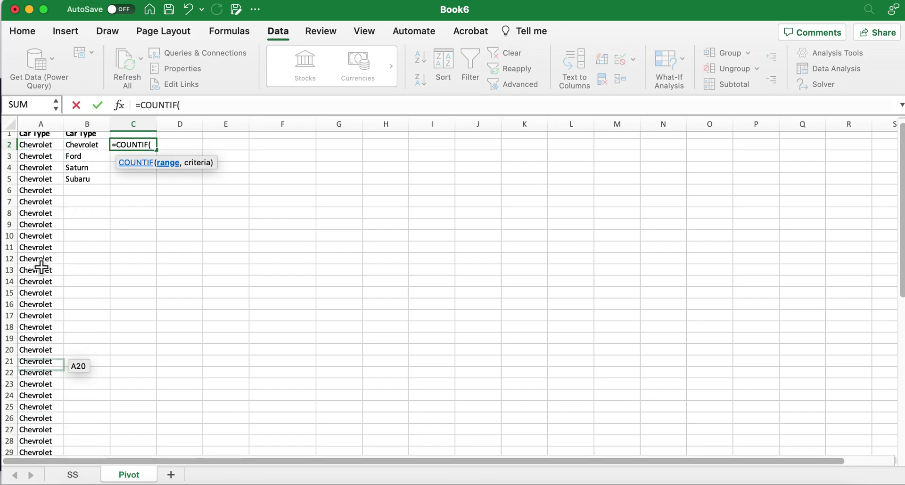
pyautogui.scroll(1, 61, 165)
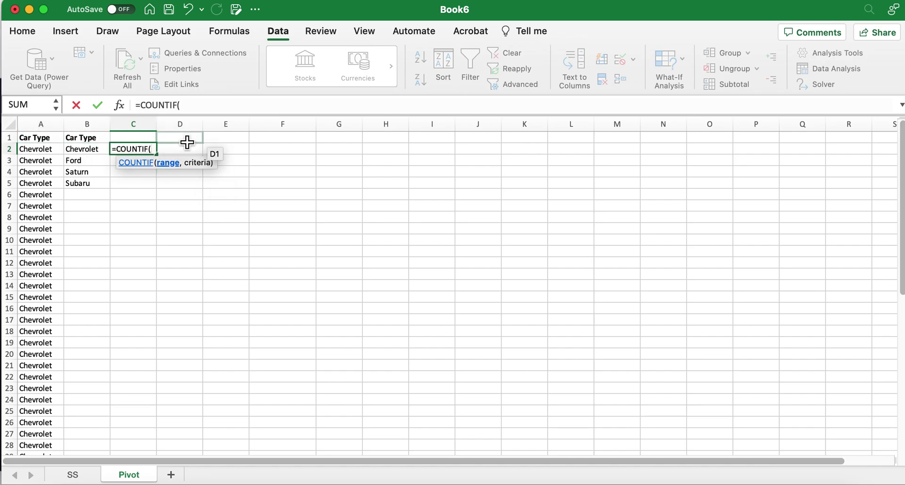
# Complete the COUNTIF formula in C2 with the range A2:A56 and the criterion "Chevrolet"
pyautogui.click(207, 105)
pyautogui.write('A')
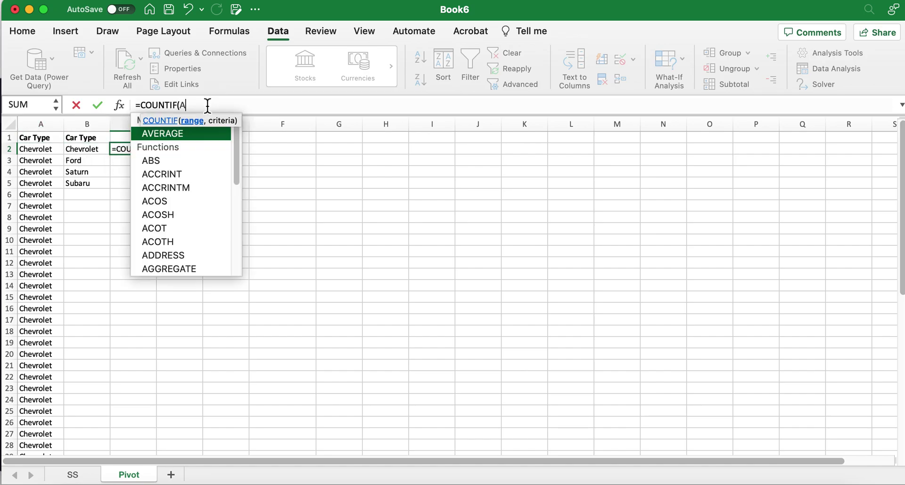
pyautogui.write('2:')
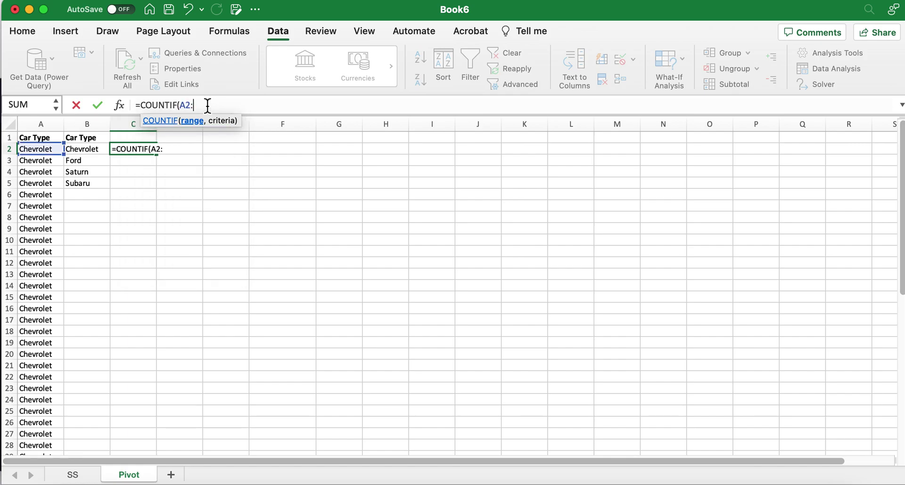
pyautogui.write('A56')
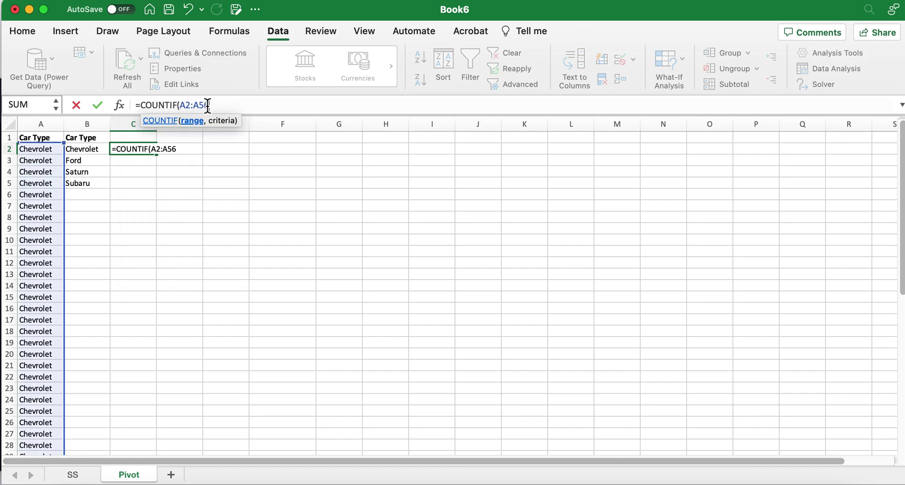
pyautogui.write(', "Chevrolet')
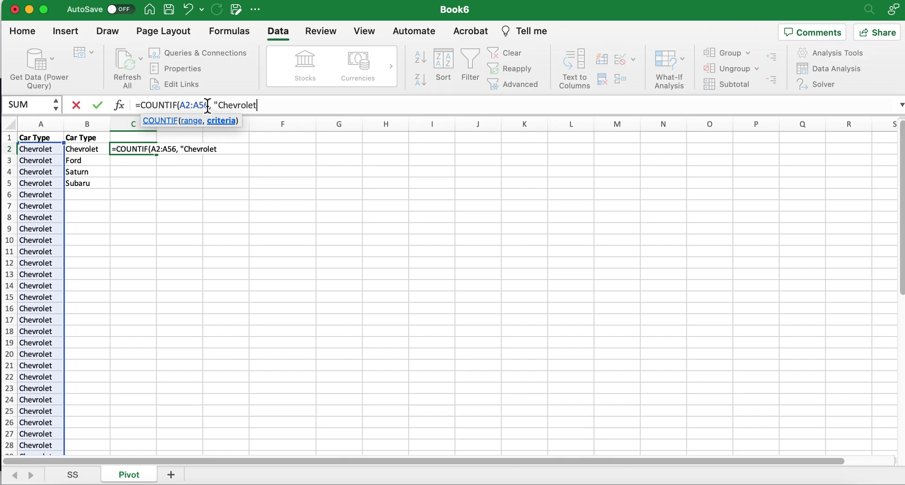
pyautogui.write(')')
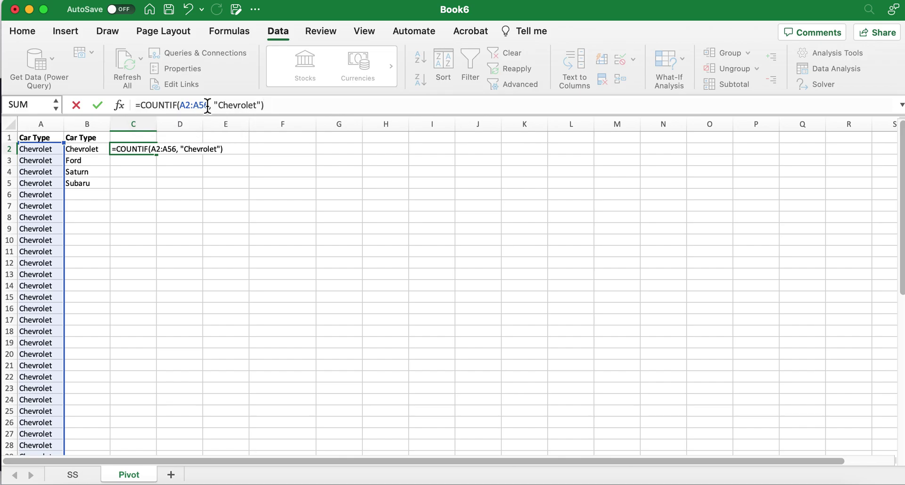
pyautogui.press('Return')
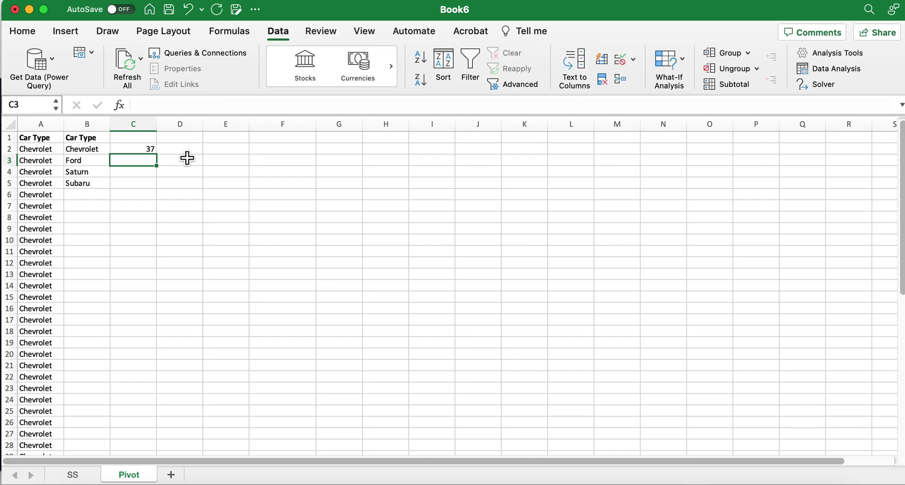
# Lock the rows of the COUNTIF range in C2 as A$2:A$56 and fill the formula down to C5
pyautogui.click(146, 151)
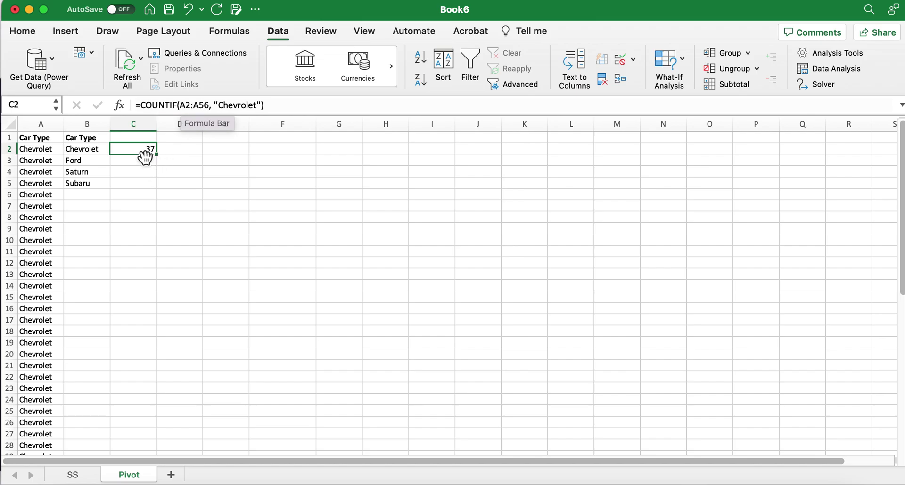
pyautogui.click(187, 106)
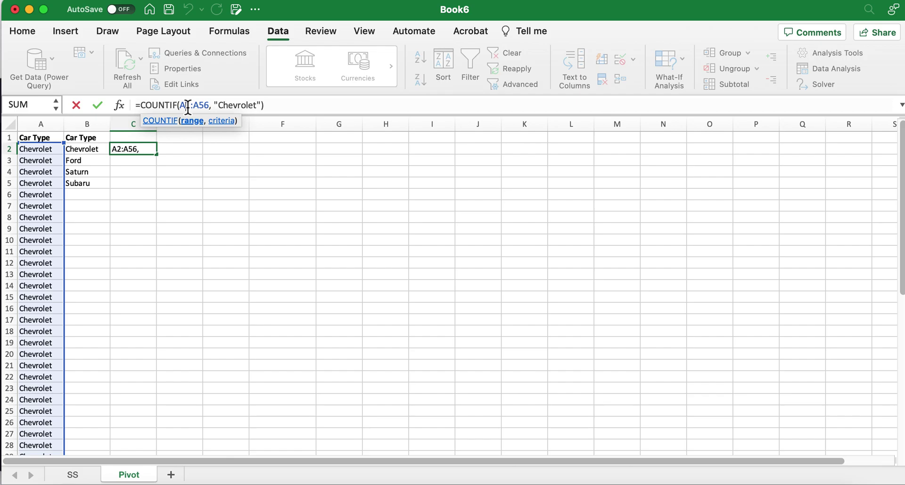
pyautogui.write('$')
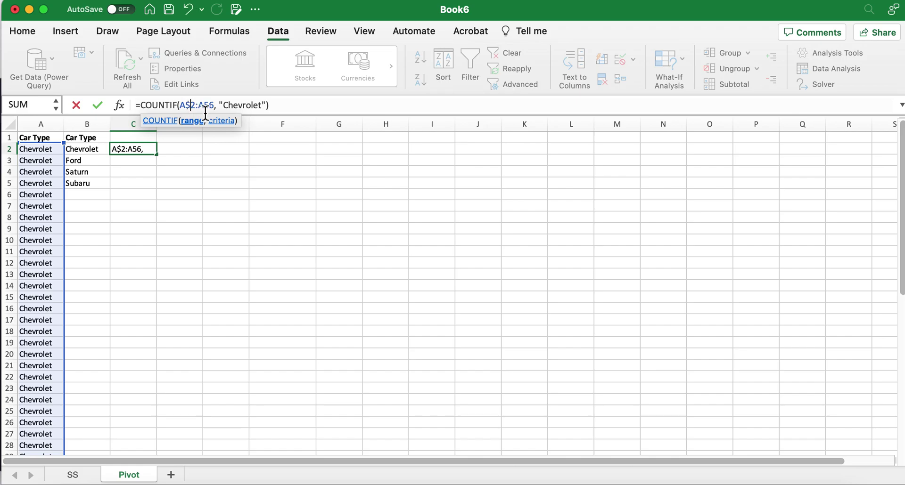
pyautogui.click(205, 105)
pyautogui.write('$')
pyautogui.click(293, 106)
pyautogui.press('Return')
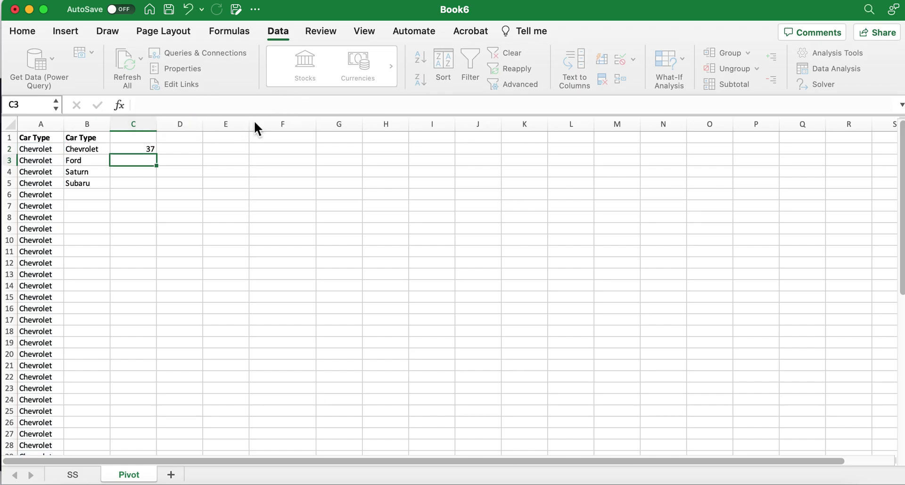
pyautogui.click(153, 151)
pyautogui.moveTo(156, 155); pyautogui.dragTo(156, 189)
# Change the COUNTIF criterion in C3 to "Ford"
pyautogui.click(150, 161)
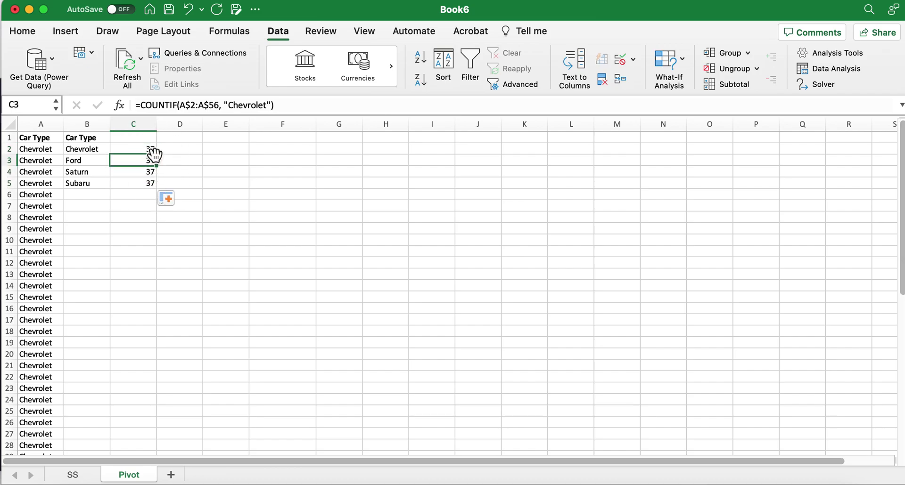
pyautogui.moveTo(267, 104); pyautogui.dragTo(231, 105)
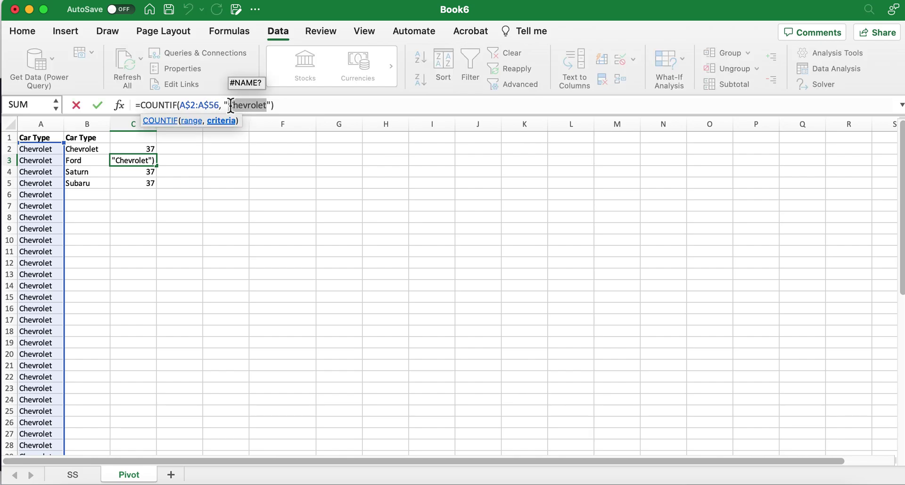
pyautogui.write('Ford')
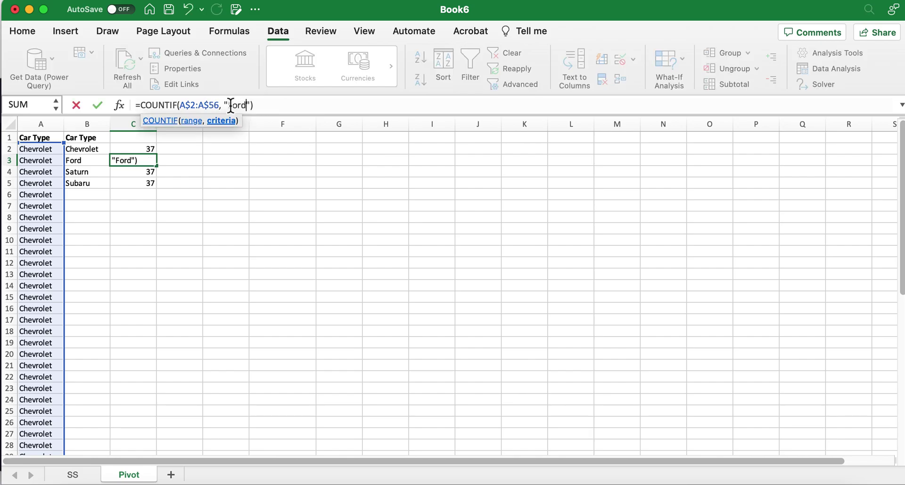
pyautogui.press('Return')
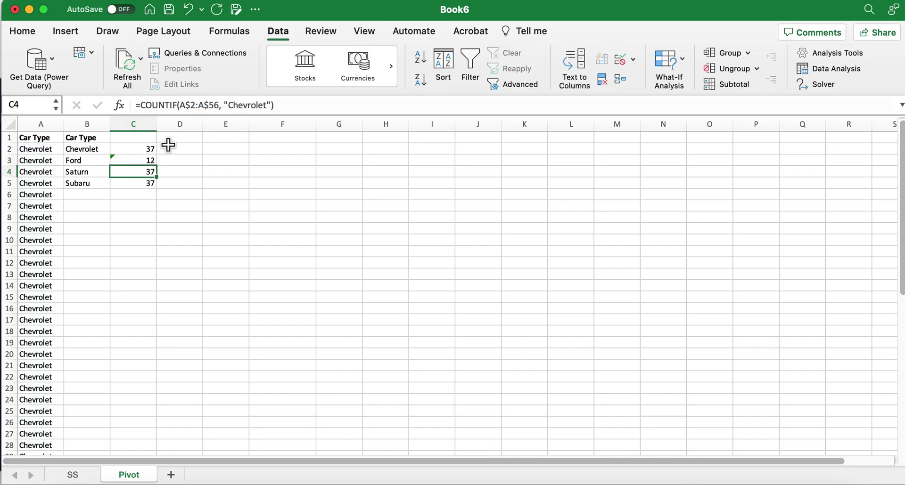
# Ignore the inconsistent formula error flagged on cell C3
pyautogui.click(120, 160)
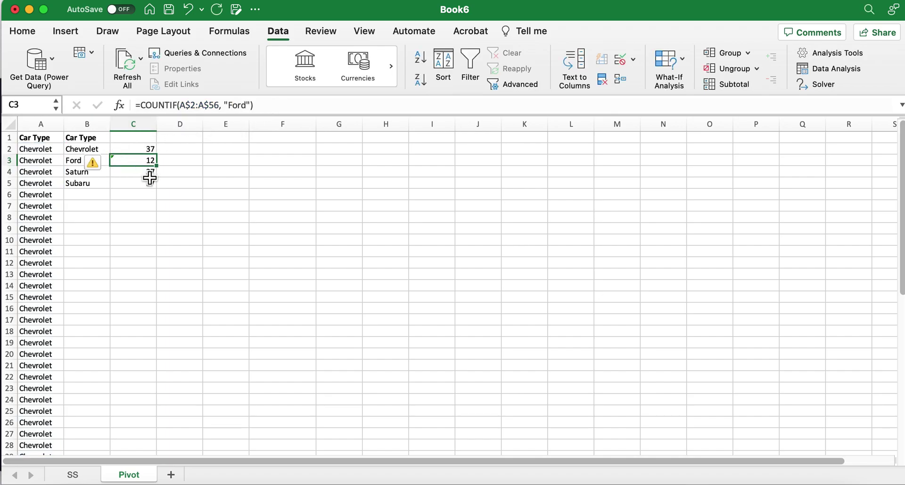
pyautogui.click(96, 164)
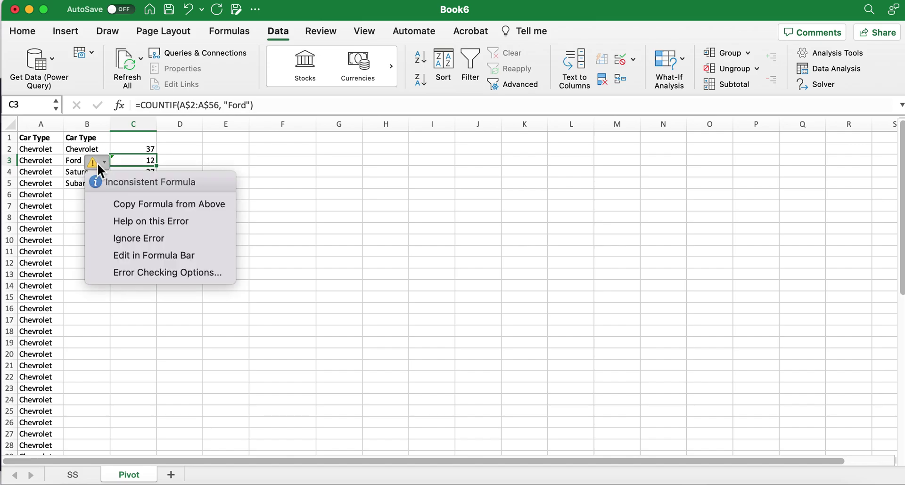
pyautogui.click(153, 237)
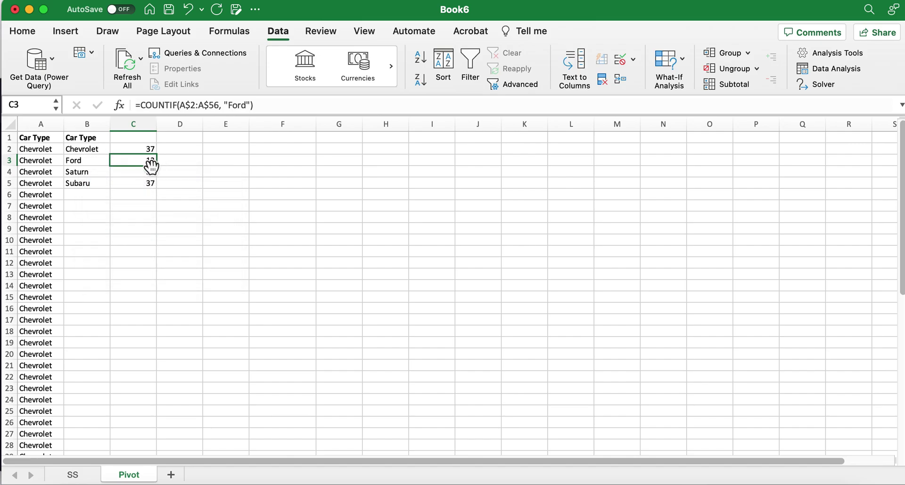
# Change the COUNTIF criterion in C4 to "Saturn"
pyautogui.click(150, 170)
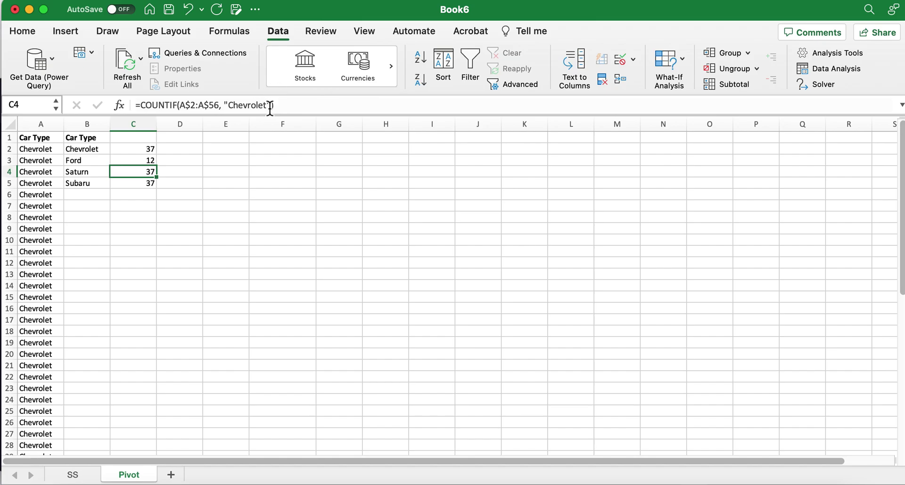
pyautogui.click(270, 107)
pyautogui.moveTo(269, 108); pyautogui.dragTo(230, 109)
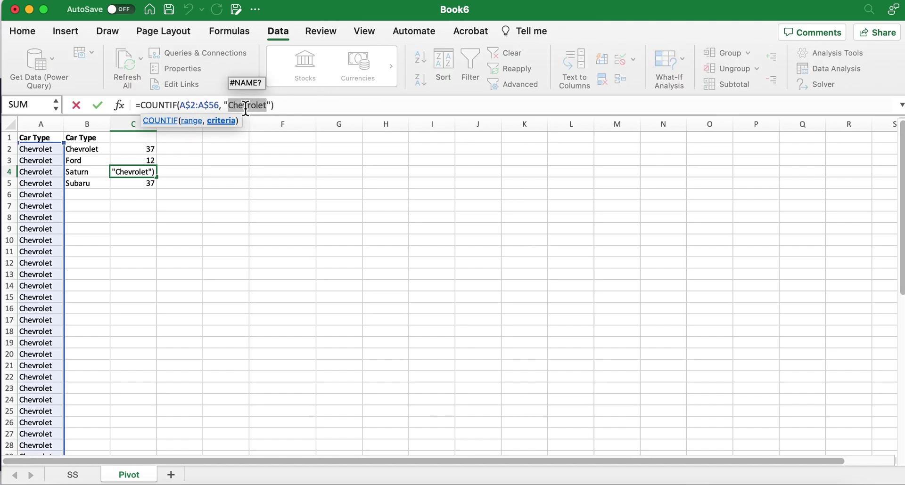
pyautogui.write('Saturn')
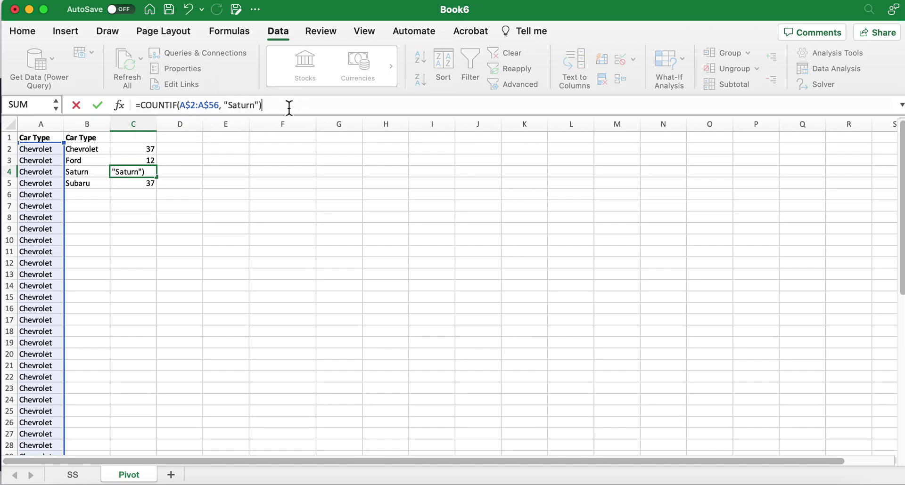
pyautogui.press('Return')
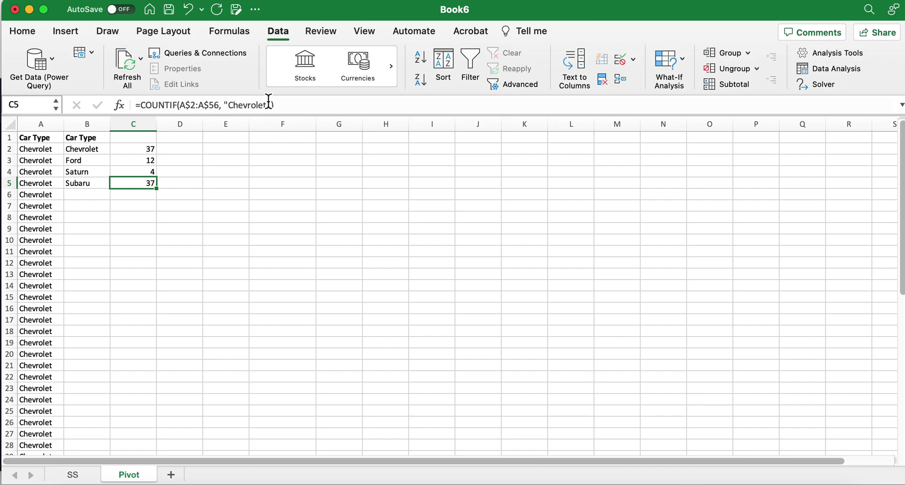
# Change the COUNTIF criterion in C5 to "Subaru"
pyautogui.click(267, 104)
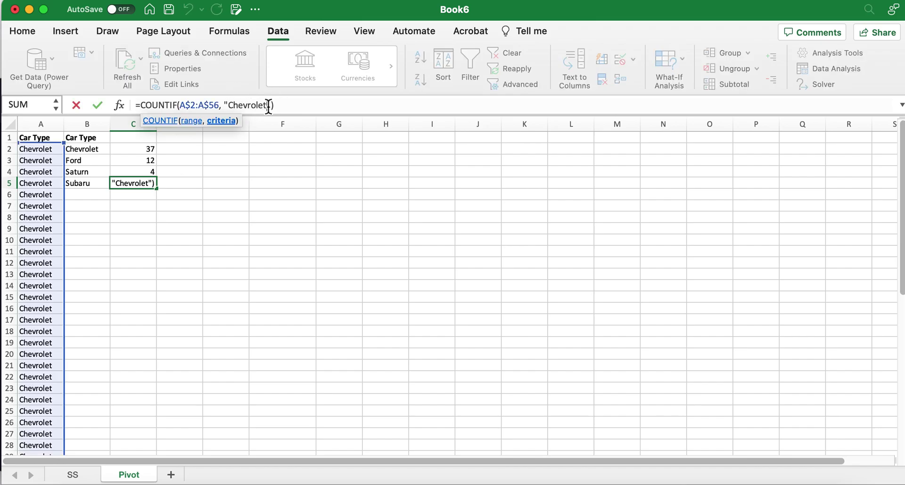
pyautogui.moveTo(267, 105); pyautogui.dragTo(231, 106)
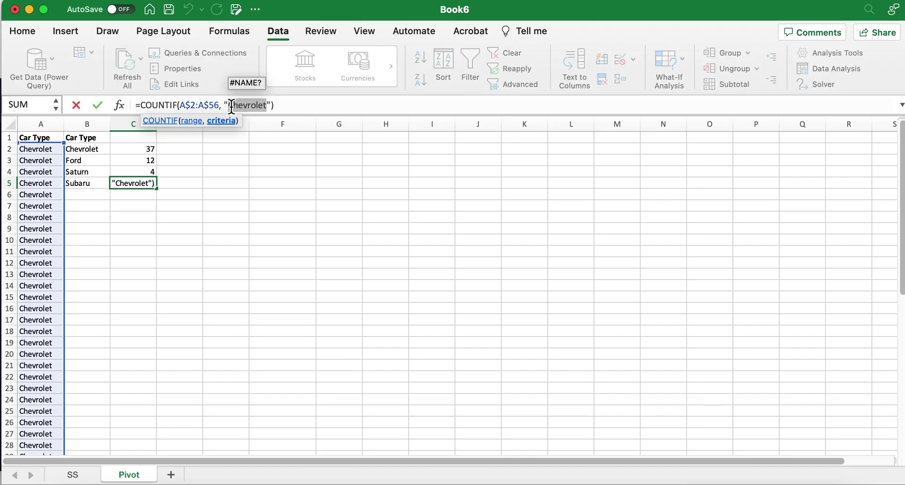
pyautogui.write('Sub')
pyautogui.write('aru')
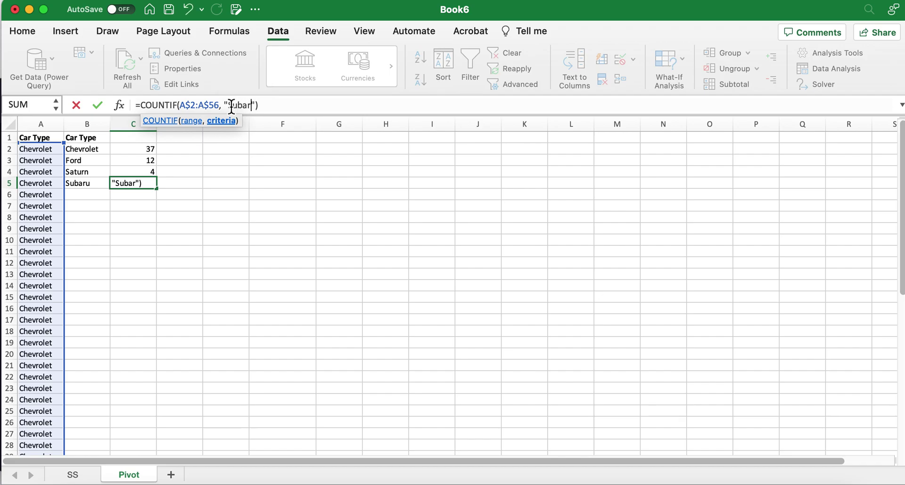
pyautogui.press('Return')
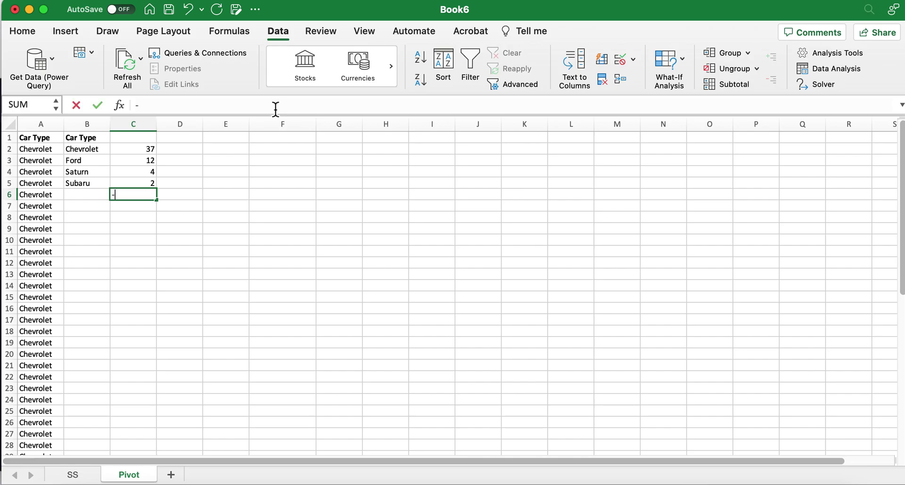
# Total the car type counts C2:C5 with a SUM formula in C6
pyautogui.press('BackSpace')
pyautogui.write('=sum(')
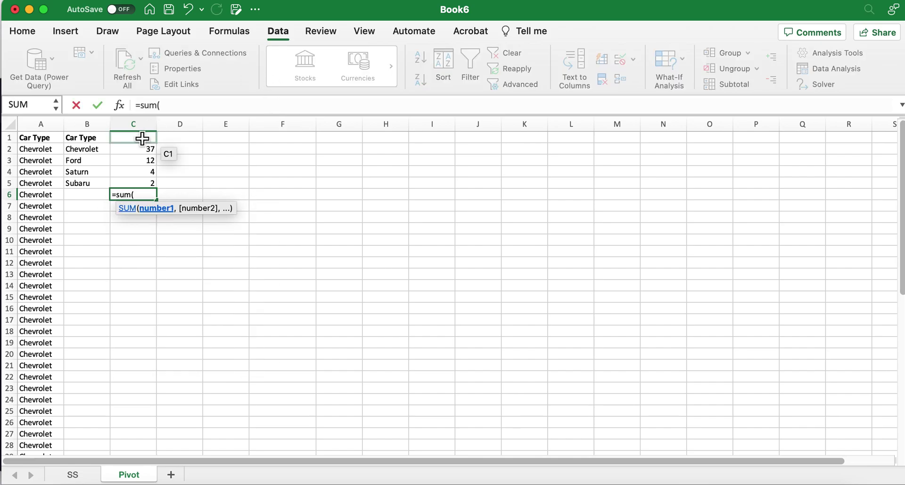
pyautogui.moveTo(143, 149); pyautogui.dragTo(144, 188)
pyautogui.press('Return')
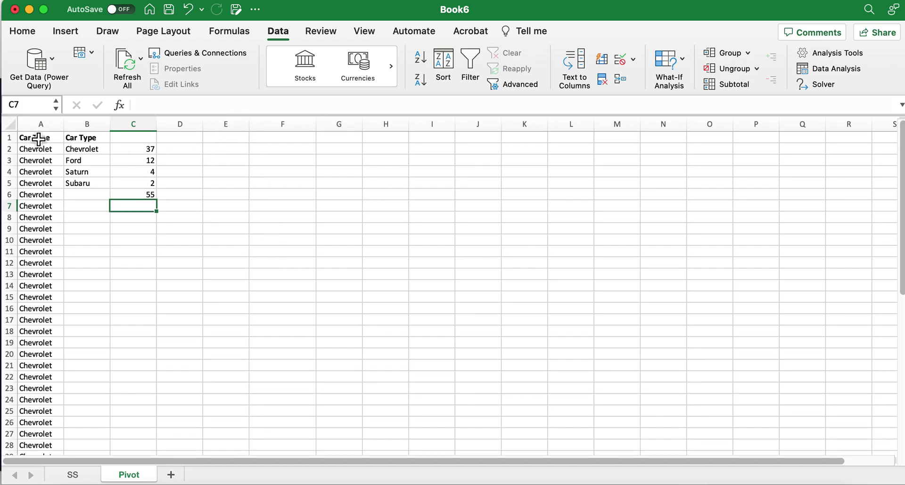
# Create a PivotTable from the Car Type data in A1:A56 and place it on the existing worksheet at E2
pyautogui.moveTo(38, 141); pyautogui.dragTo(38, 433)
pyautogui.scroll(10, 197, 235)
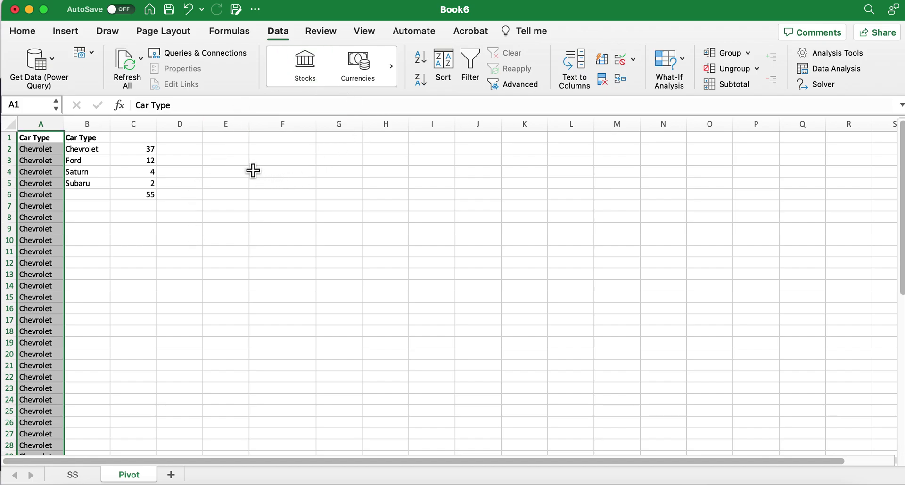
pyautogui.click(62, 32)
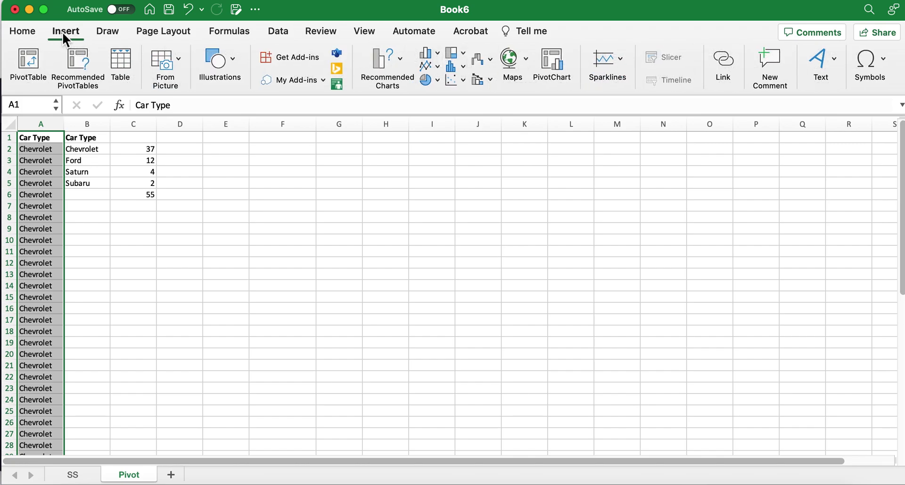
pyautogui.click(33, 63)
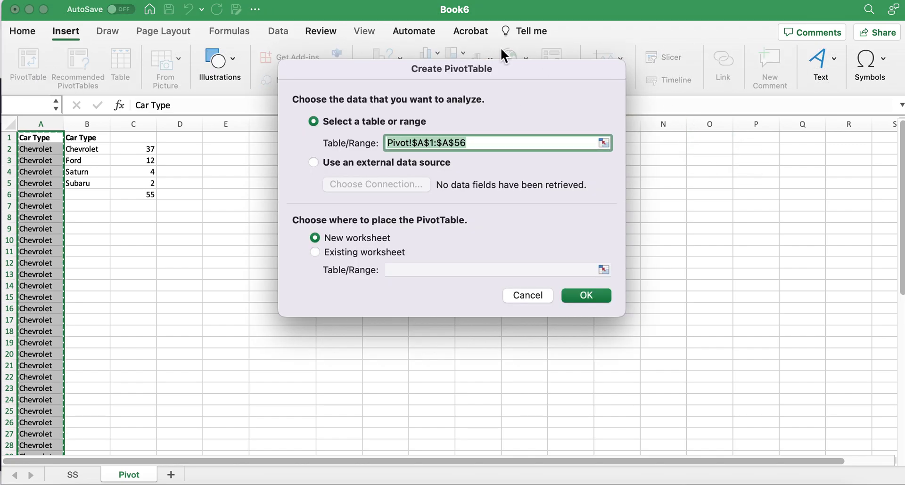
pyautogui.moveTo(513, 68); pyautogui.dragTo(674, 63)
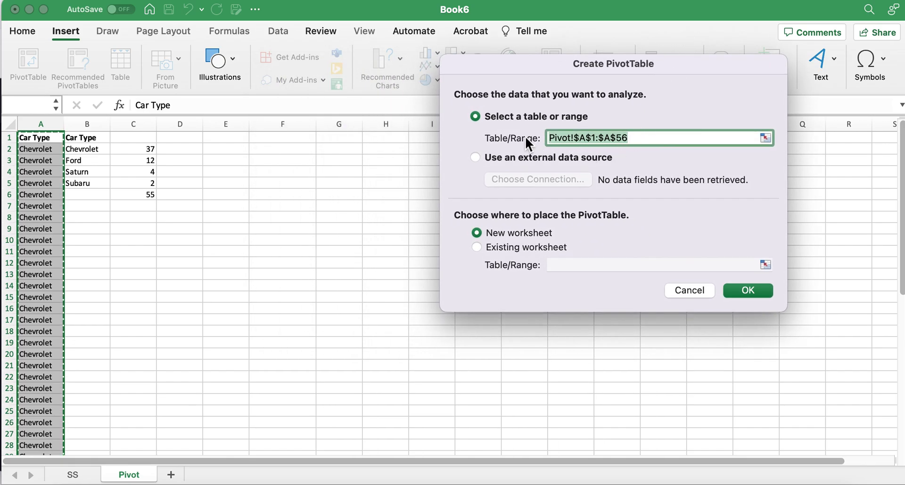
pyautogui.click(478, 246)
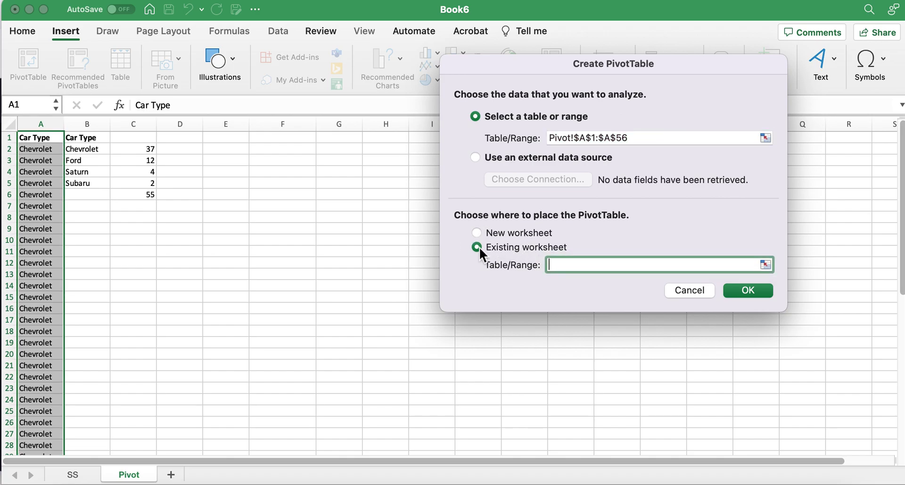
pyautogui.click(223, 152)
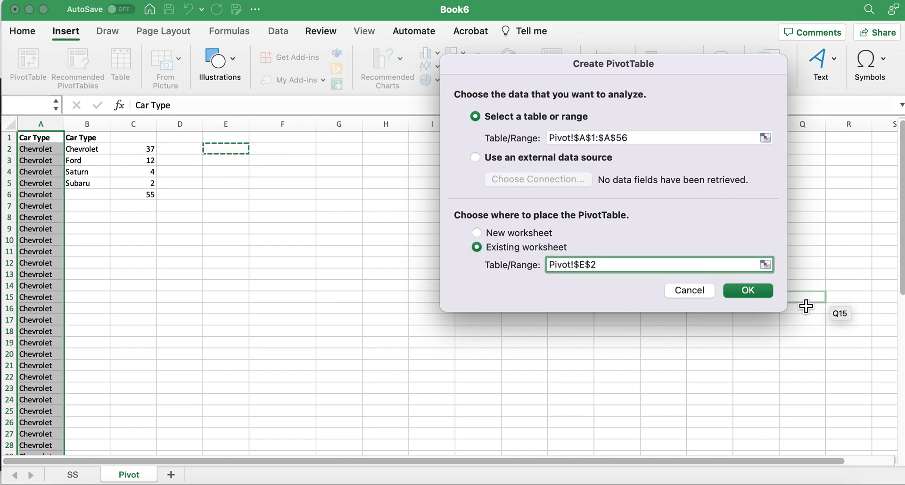
pyautogui.click(749, 289)
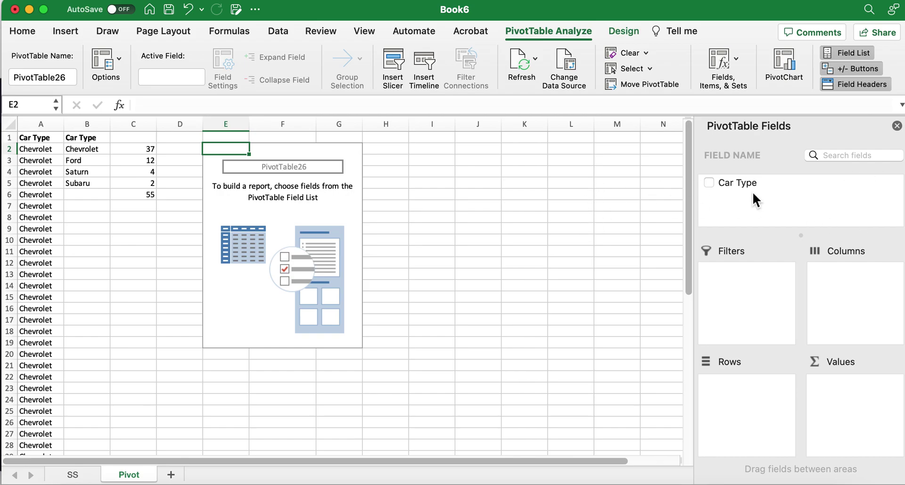
# Add the Car Type field to both the Rows and the Values of the PivotTable
pyautogui.click(742, 182)
pyautogui.moveTo(742, 182); pyautogui.dragTo(743, 404)
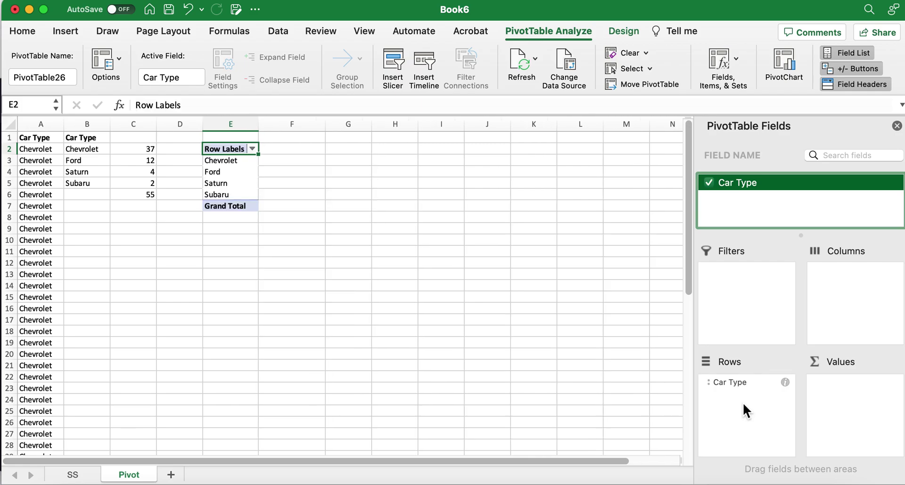
pyautogui.moveTo(772, 196); pyautogui.dragTo(856, 401)
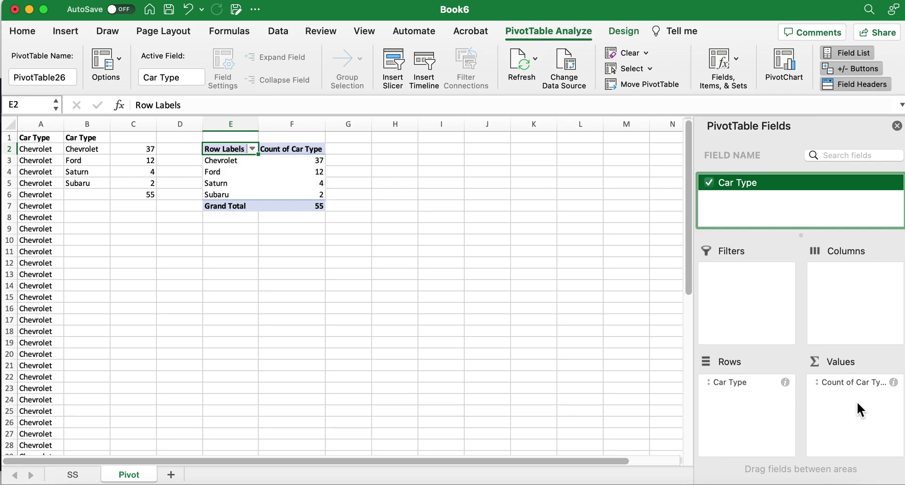
# Rename the PivotTable's Count of Car Type value field to "n"
pyautogui.click(894, 384)
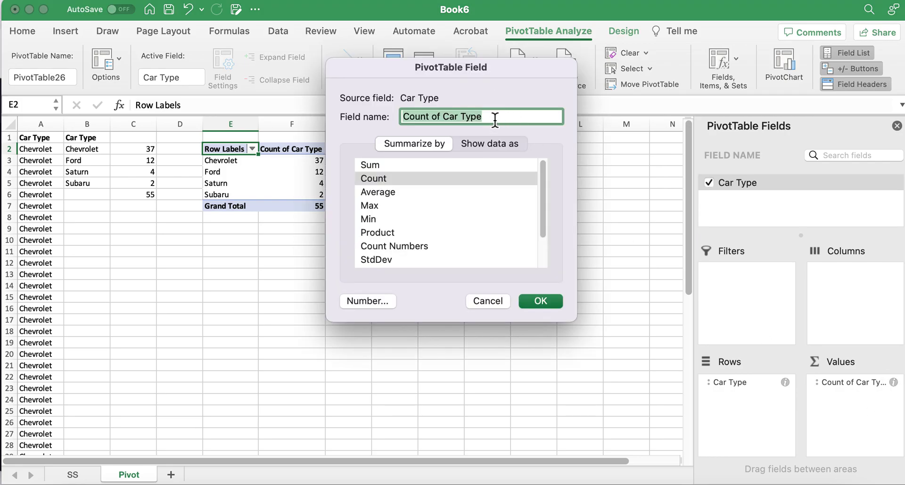
pyautogui.write('N')
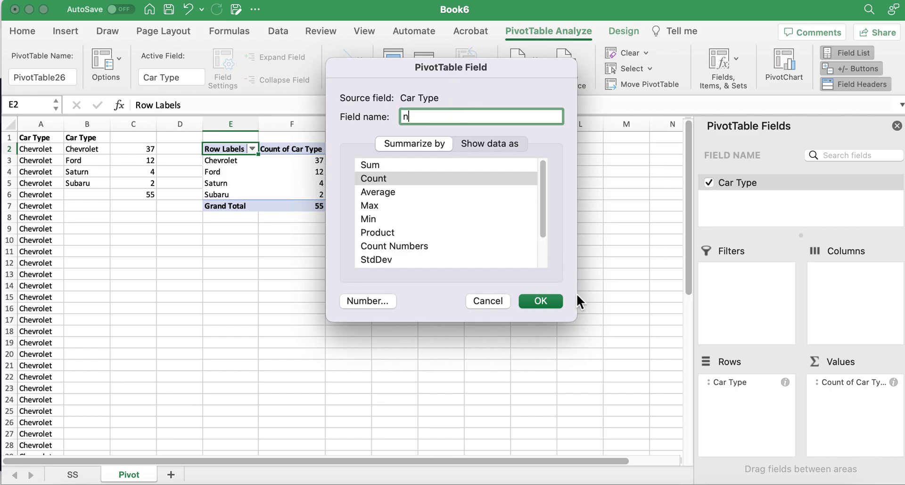
pyautogui.click(553, 302)
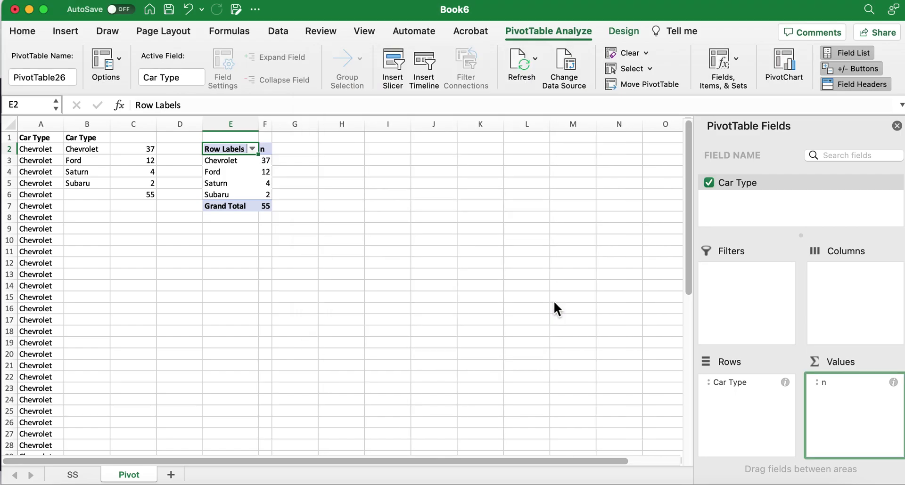
# Widen column F, which holds the PivotTable counts, and move the cell selection out of the header
pyautogui.moveTo(273, 124); pyautogui.dragTo(316, 127)
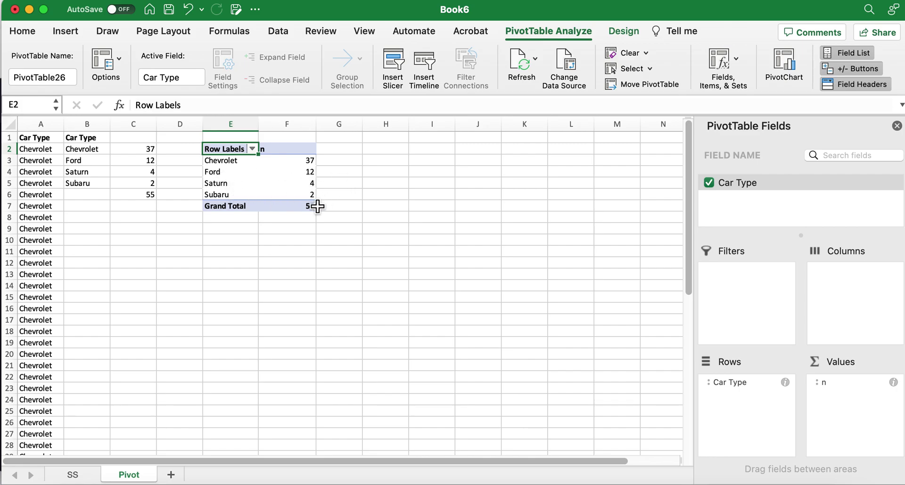
pyautogui.click(179, 263)
pyautogui.click(308, 194)
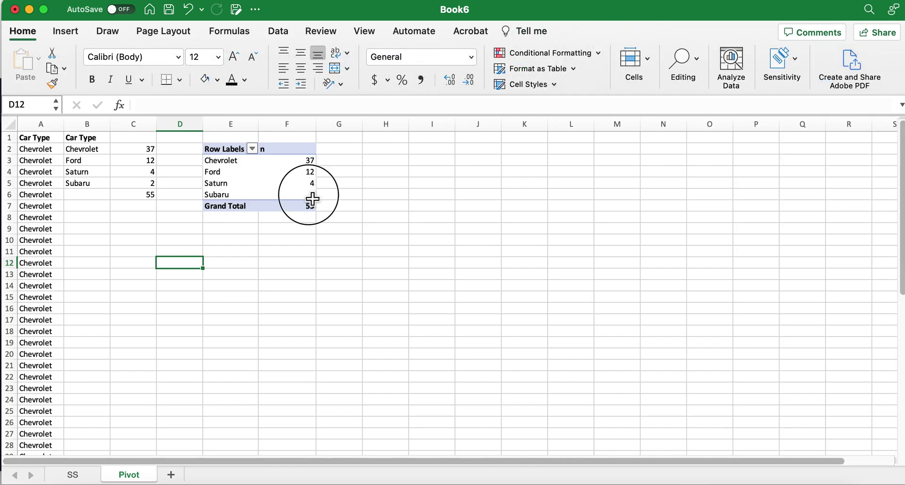
# Insert a 2-D clustered column chart from the PivotTable's car types and counts in E3:F6
pyautogui.moveTo(312, 199); pyautogui.dragTo(234, 162)
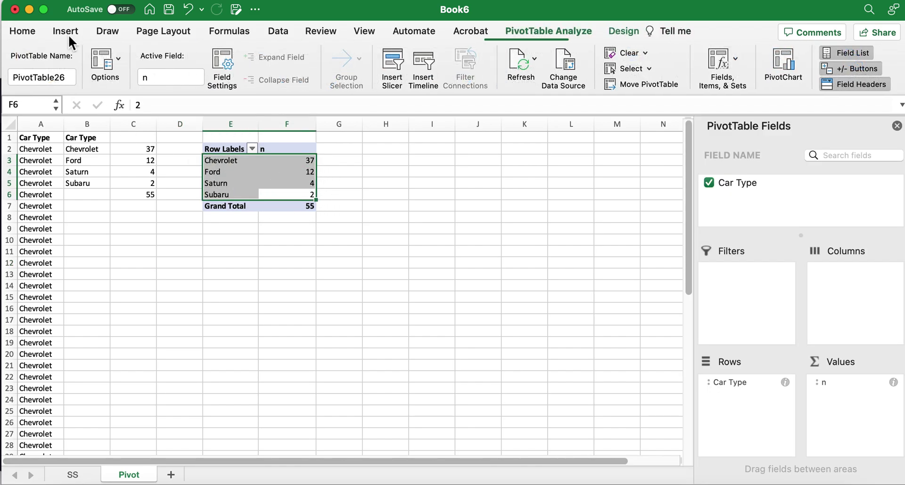
pyautogui.click(68, 32)
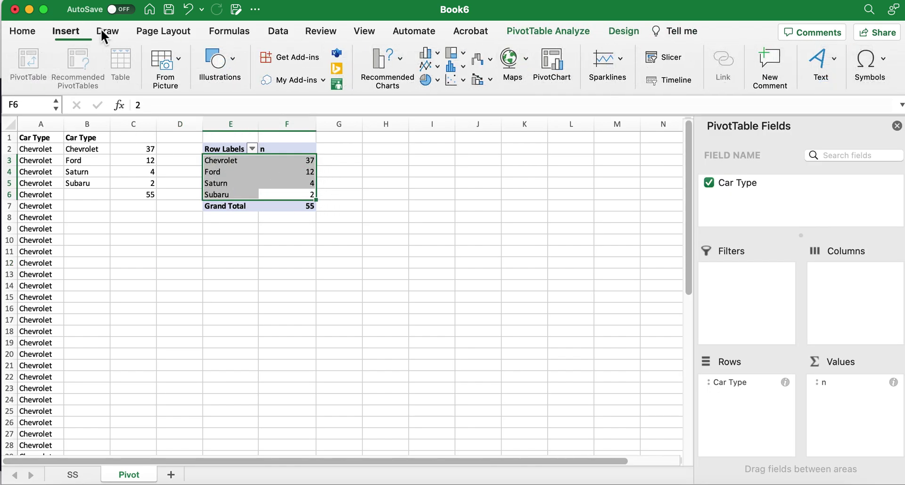
pyautogui.click(435, 53)
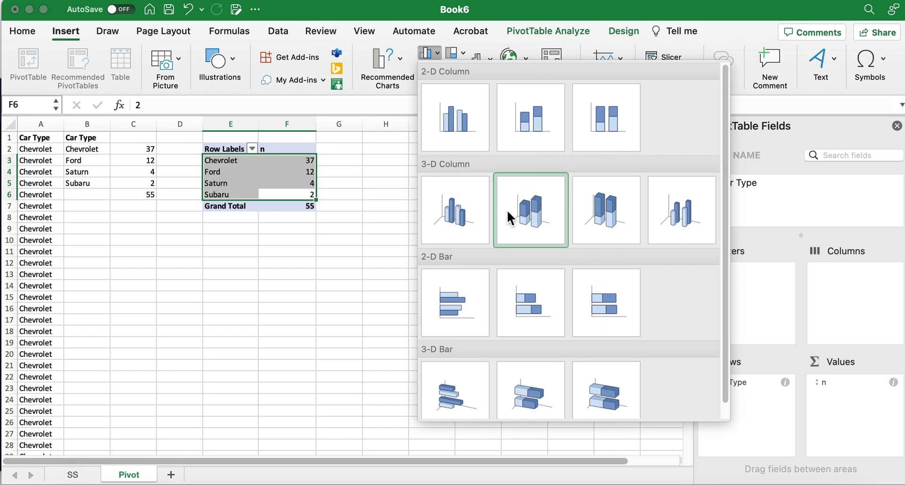
pyautogui.click(461, 124)
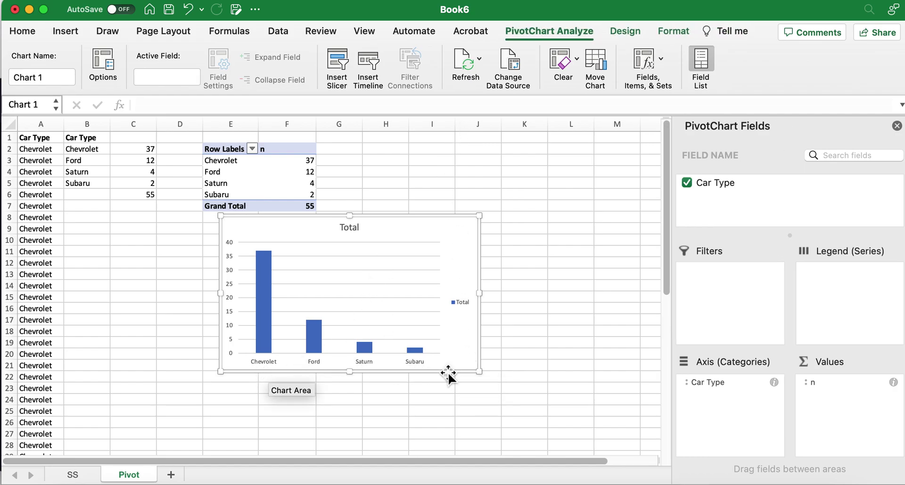
# Change the PivotChart's title to "Counts of Car Types" and deselect the chart
pyautogui.click(352, 229)
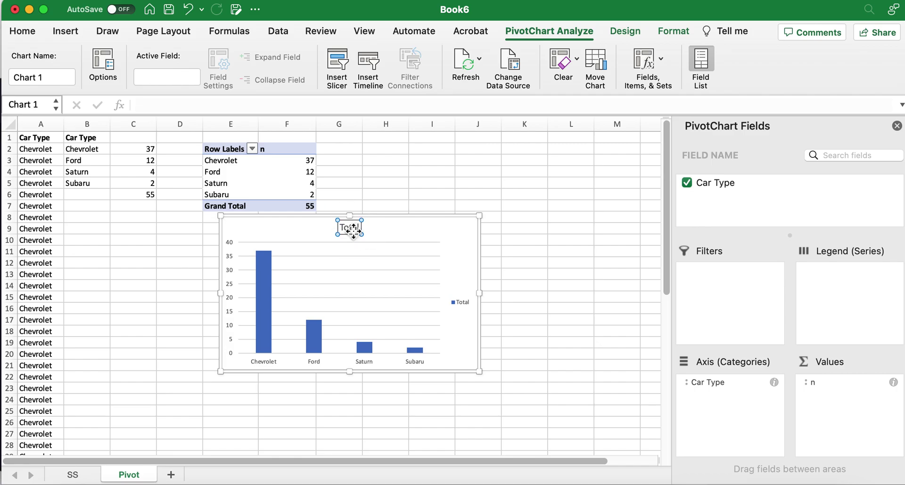
pyautogui.doubleClick(351, 228)
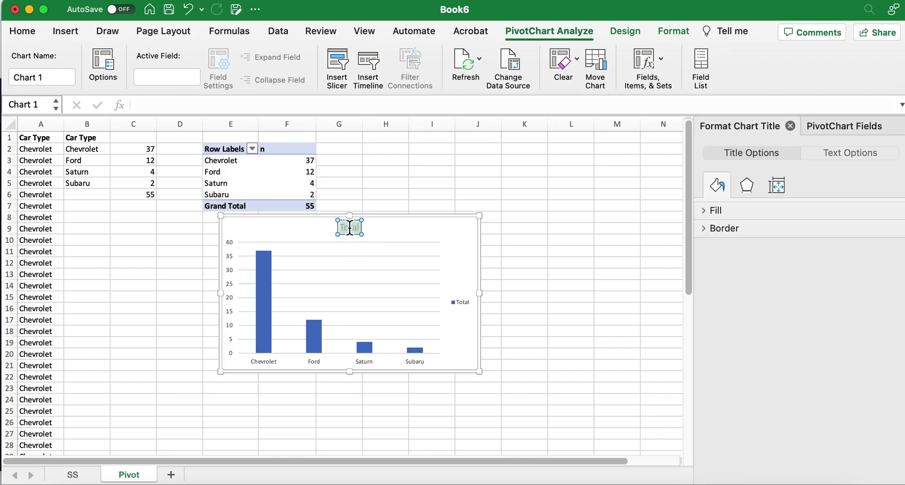
pyautogui.write('Counts of Car T')
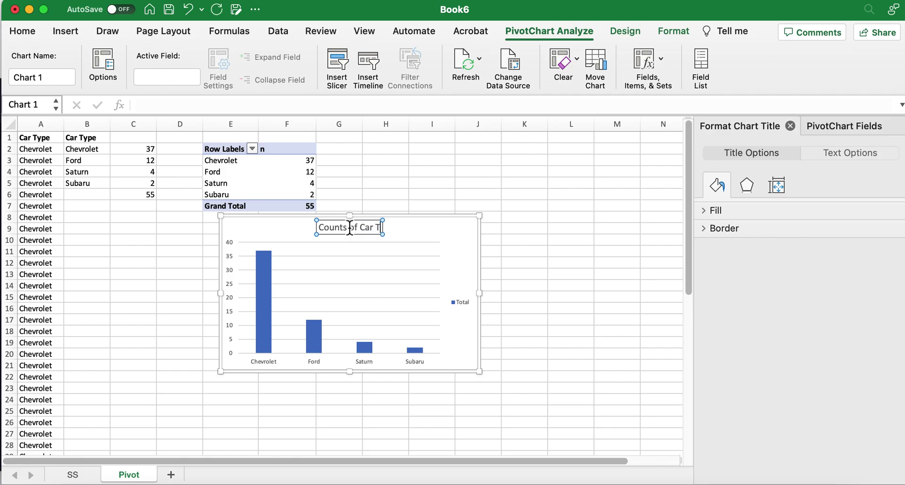
pyautogui.write('ypes')
pyautogui.click(536, 292)
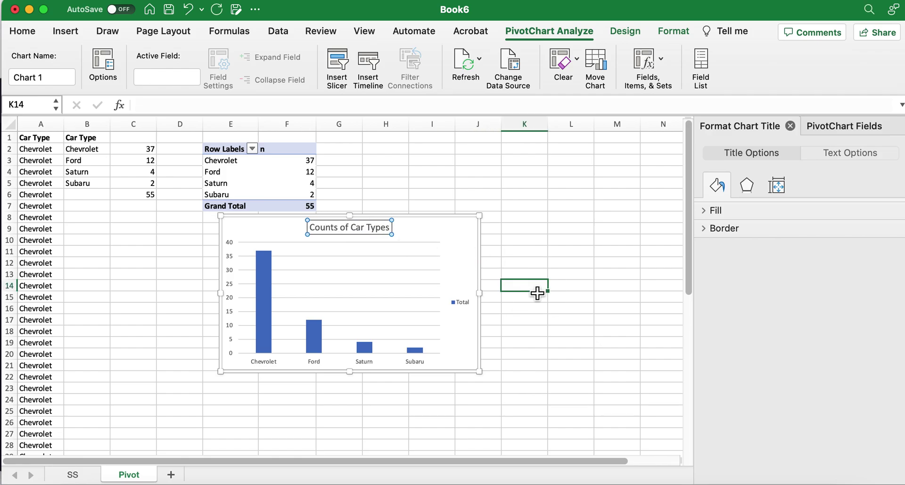
pyautogui.click(518, 377)
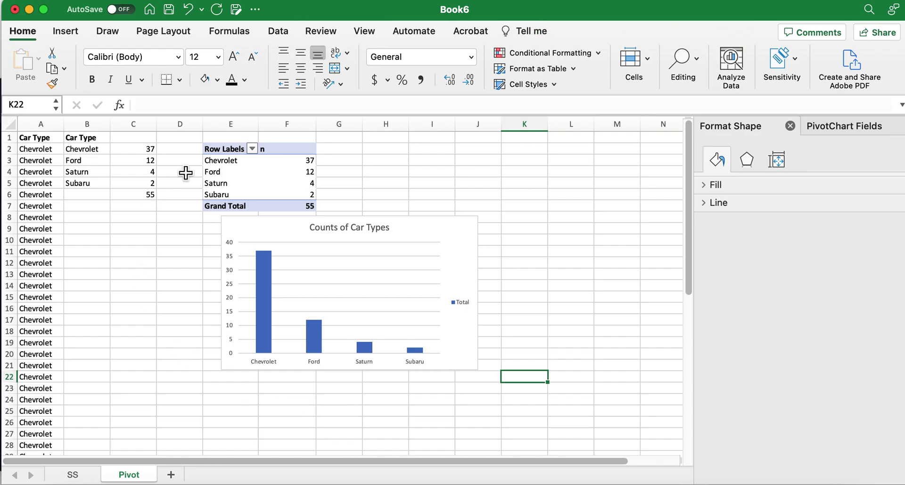
# Insert a 2-D clustered column chart from B2:C5, place it over columns I to N, and move the PivotChart below the two frequency tables
pyautogui.moveTo(81, 148); pyautogui.dragTo(134, 185)
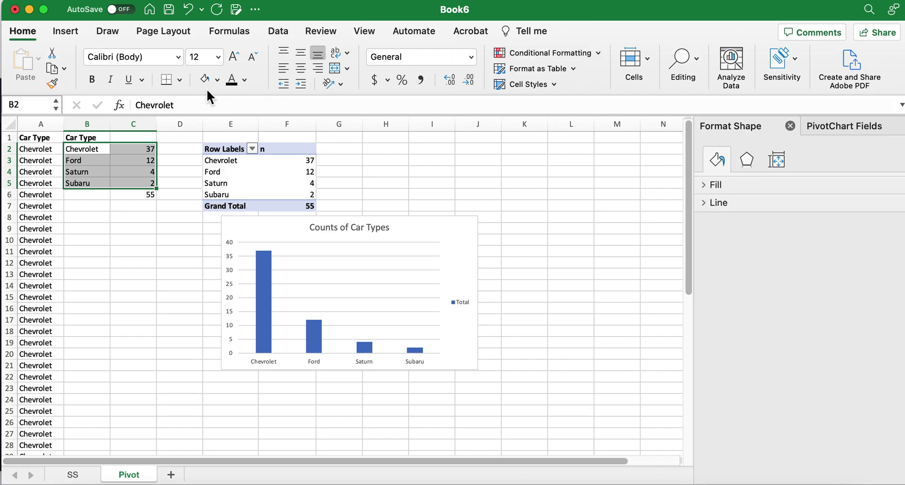
pyautogui.click(56, 32)
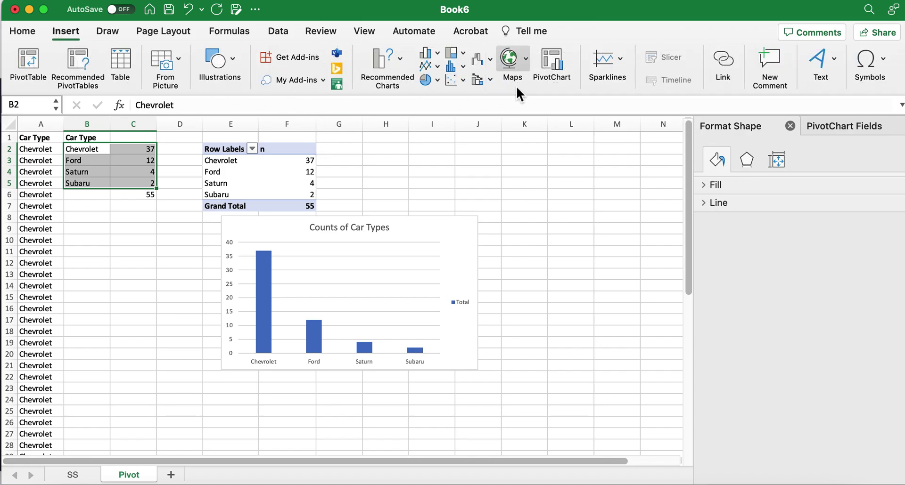
pyautogui.click(433, 55)
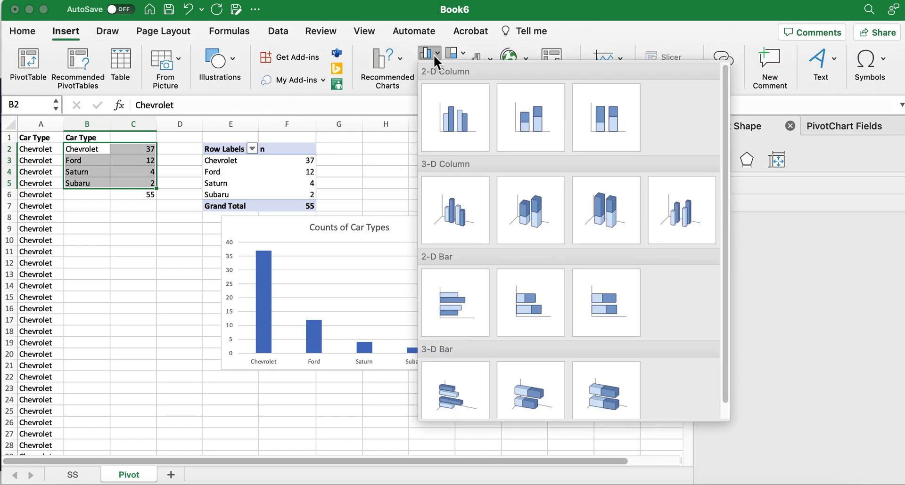
pyautogui.click(465, 123)
pyautogui.moveTo(417, 225); pyautogui.dragTo(578, 159)
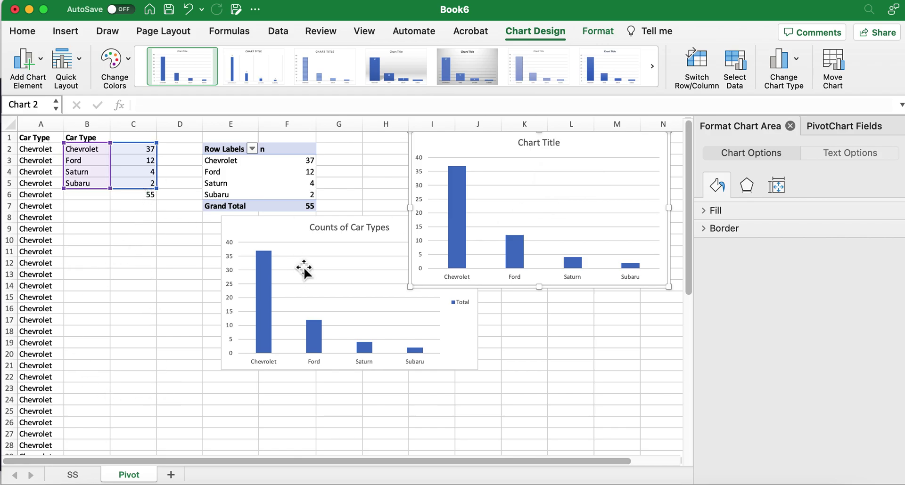
pyautogui.moveTo(318, 230); pyautogui.dragTo(113, 212)
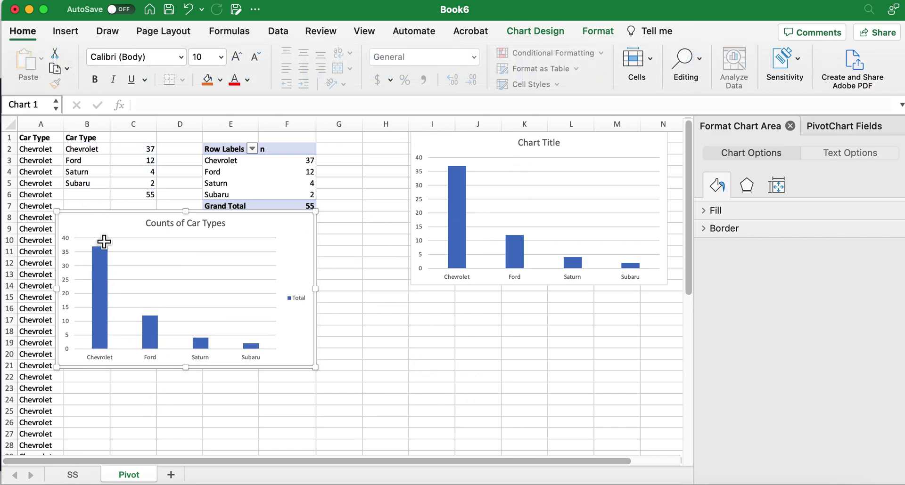